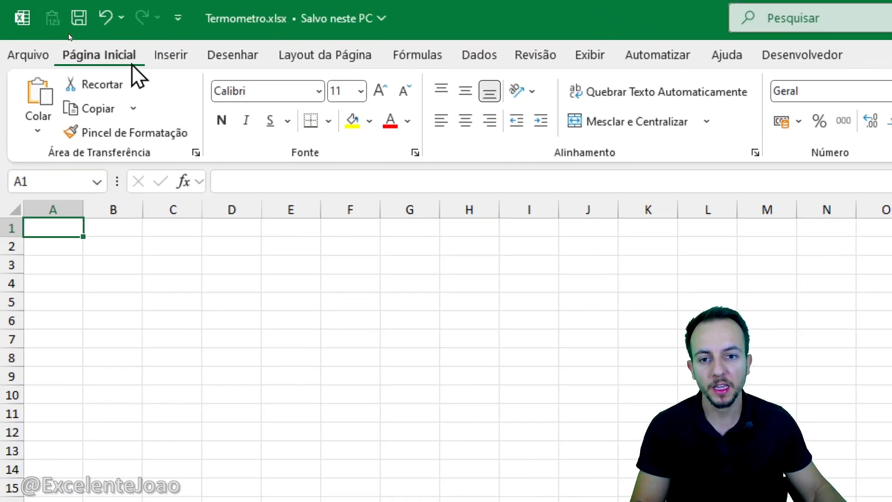
Insert the Termometro.png picture from this device over the cells
click(85, 30)
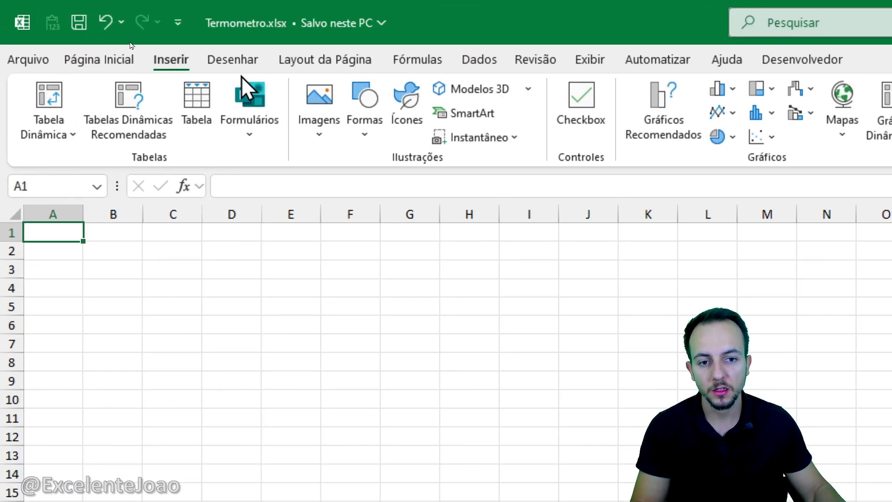
click(319, 116)
mouse_move(437, 193)
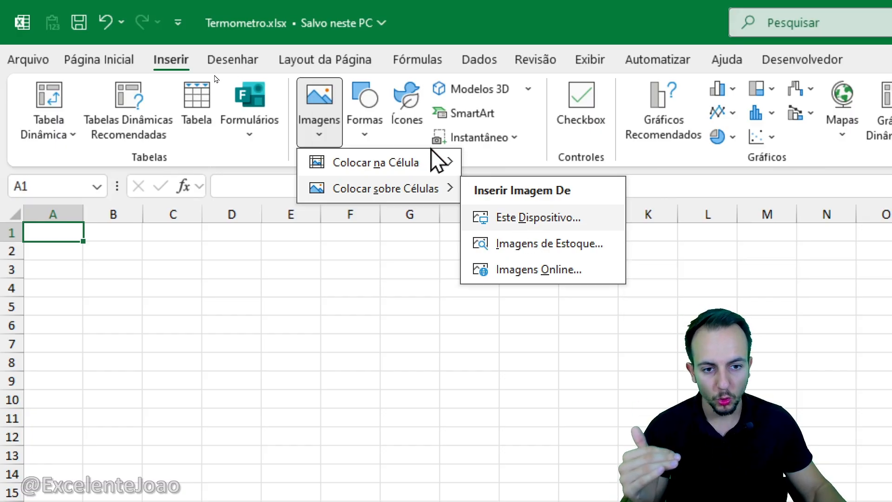
mouse_move(430, 161)
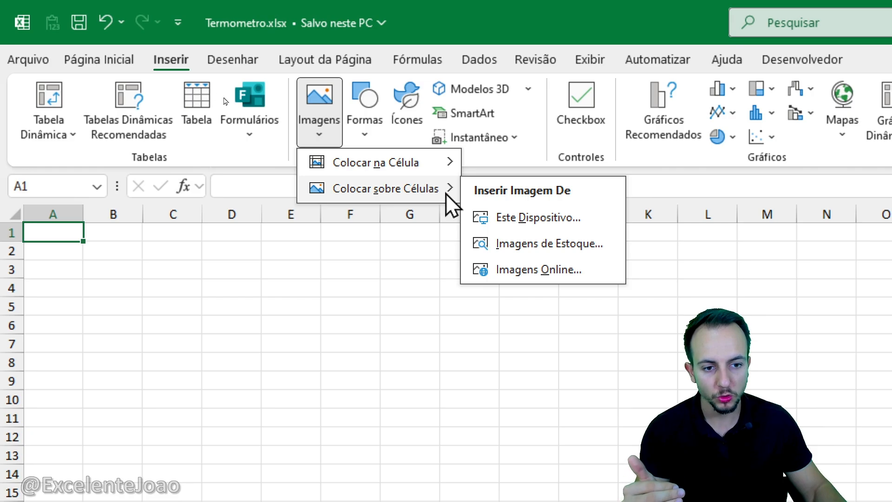
click(557, 226)
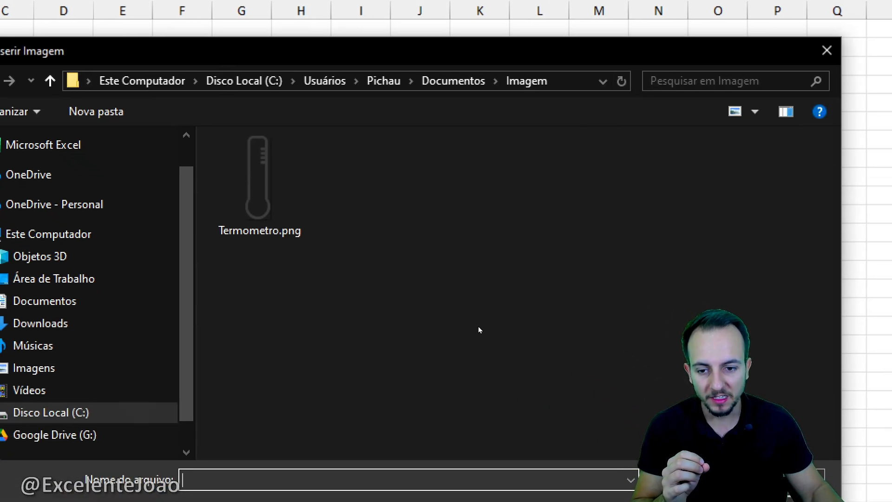
click(274, 155)
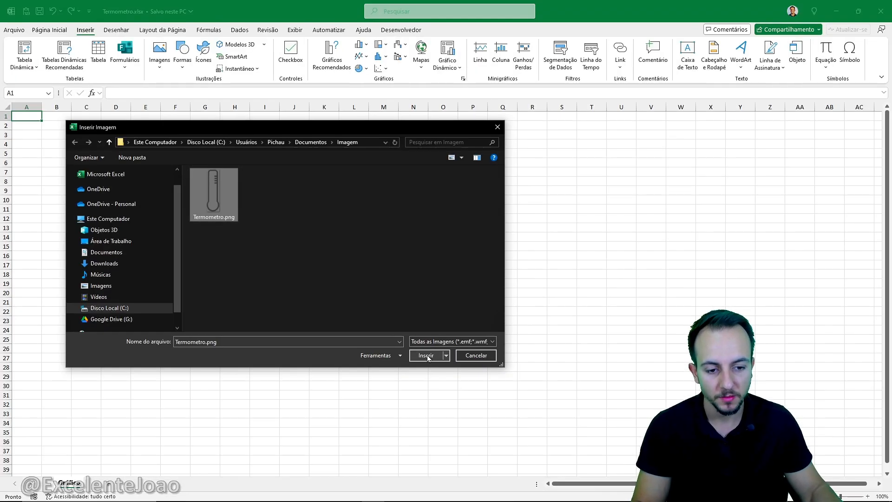
click(426, 356)
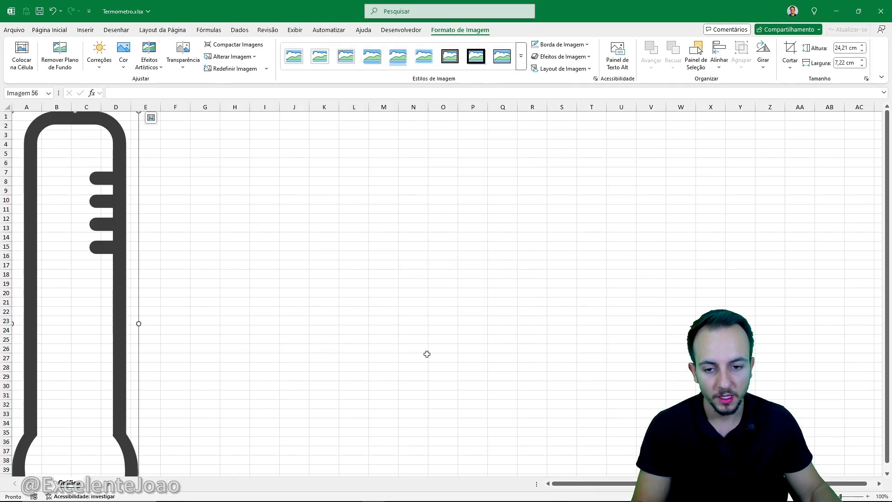
Shrink the thermometer picture to about 11.01 cm high by 3.28 cm wide and place it over columns Z to AB
drag(114, 234, 317, 303)
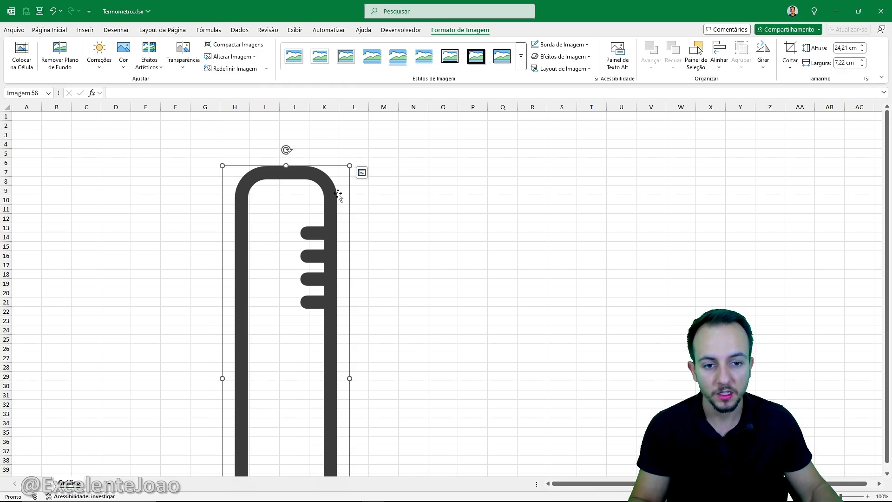
drag(349, 166, 275, 175)
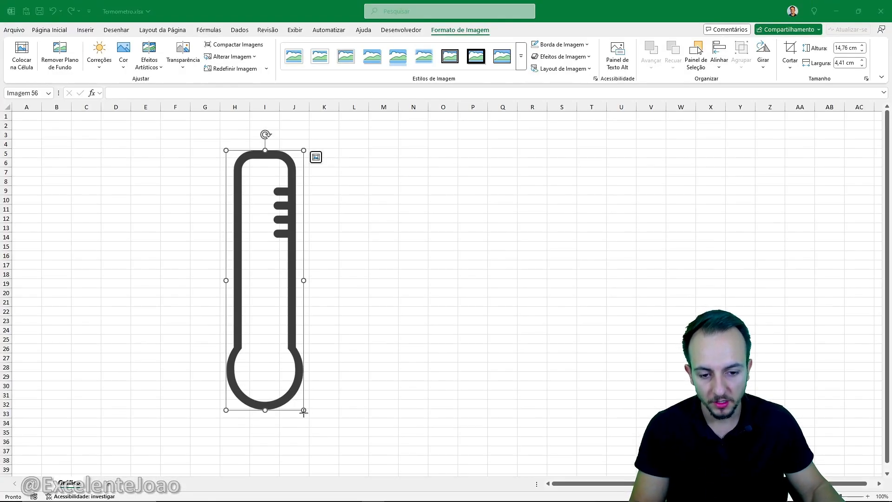
drag(304, 409, 331, 325)
drag(327, 265, 798, 257)
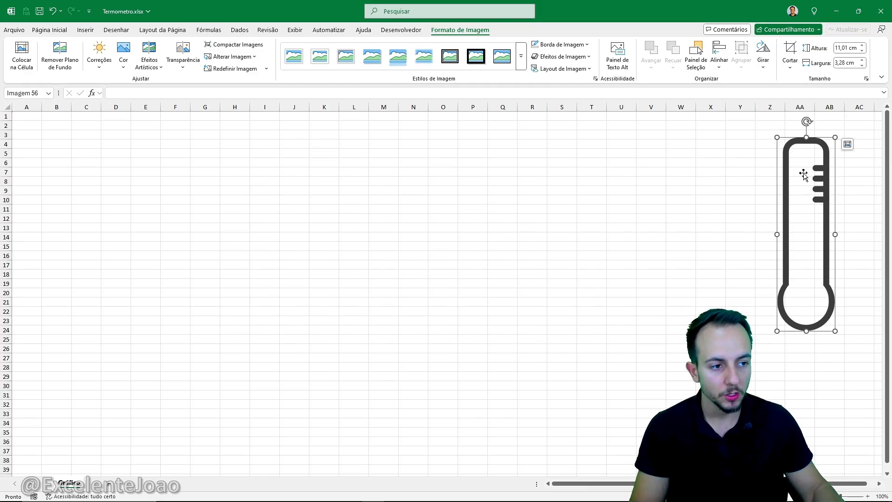
text(tCTRL C)
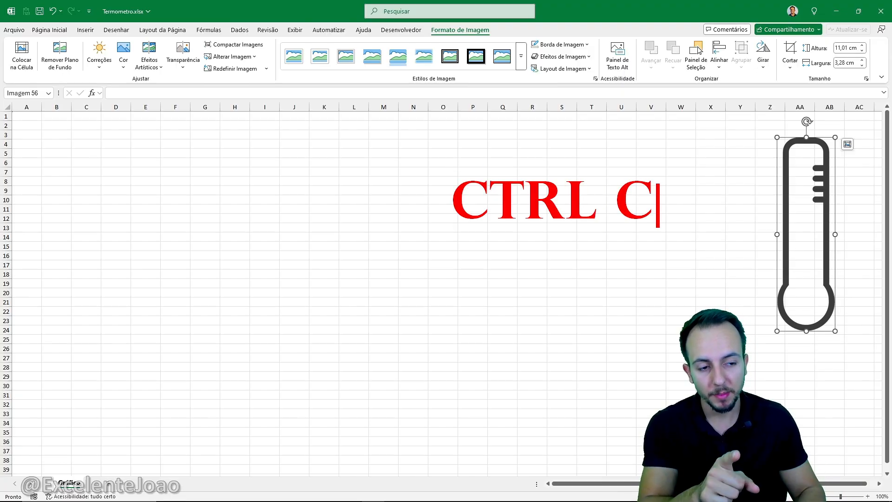
key(Return)
text(CTRL V)
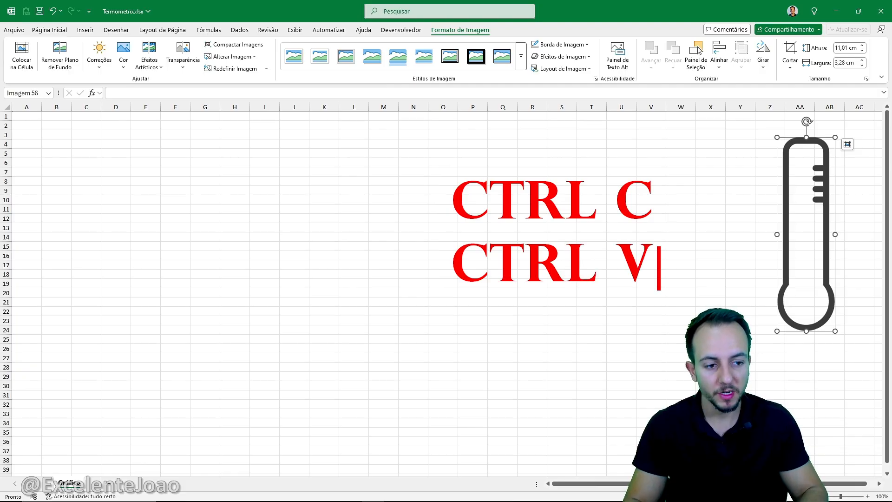
key(Escape)
key(Escape)
Copy the thermometer picture and paste the copy at cell I6
click(788, 207)
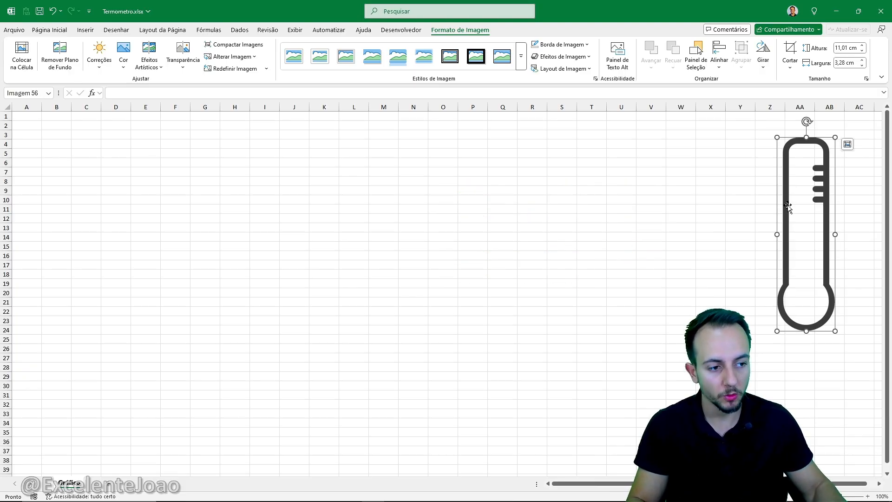
key(ctrl+c)
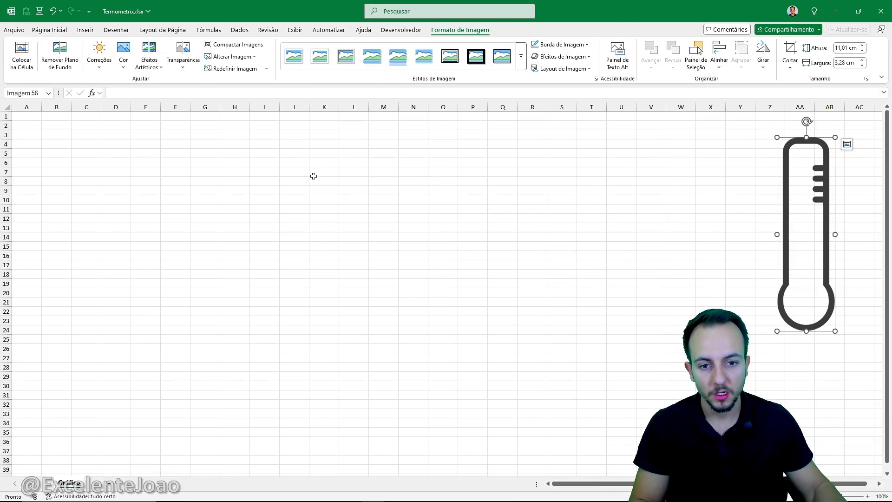
click(274, 161)
key(ctrl+v)
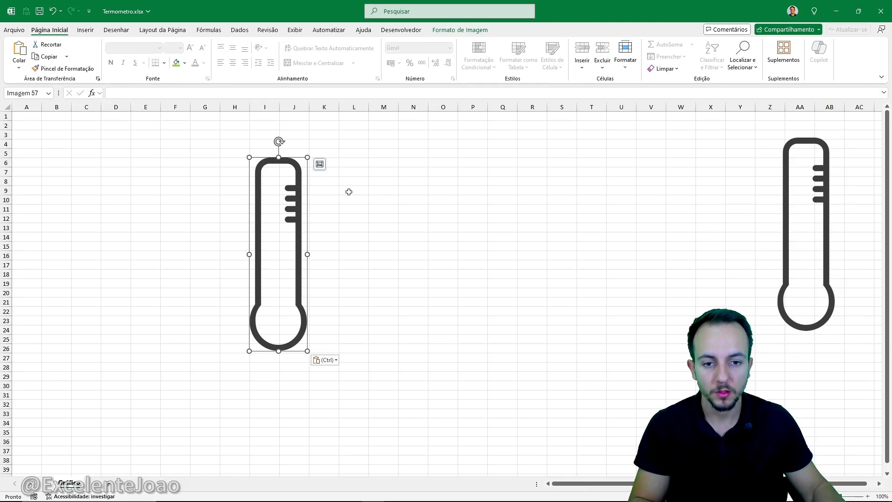
key(Escape)
Duplicate the pasted thermometer over columns X and Y, and reposition the three pictures, keeping the working one around columns I to K
drag(300, 239, 707, 260)
drag(790, 261, 773, 243)
drag(703, 255, 737, 249)
click(634, 245)
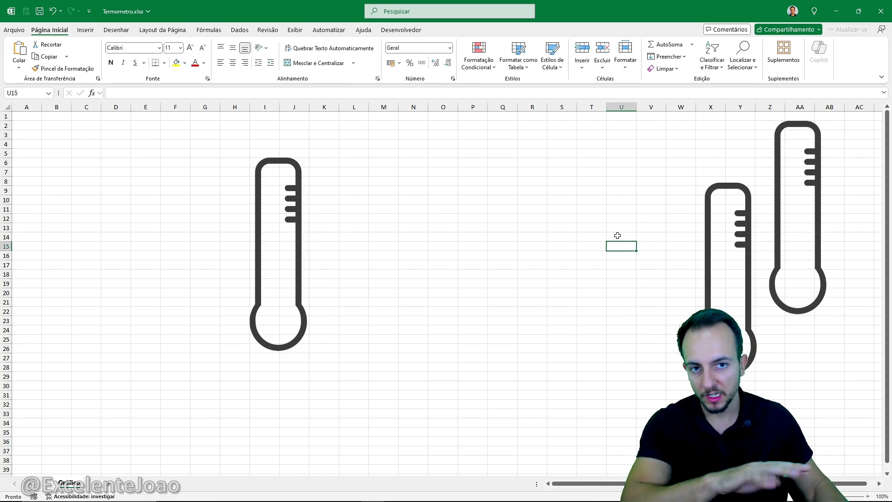
drag(302, 234, 320, 251)
click(205, 217)
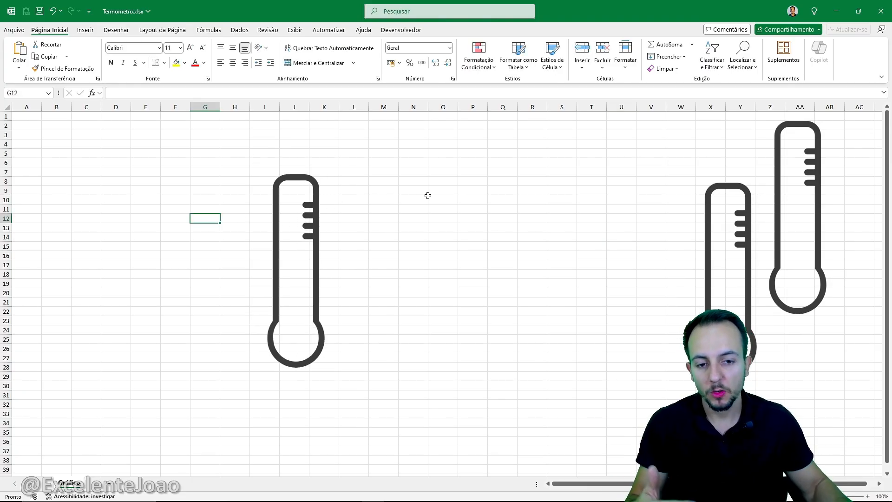
key(ctrl+1)
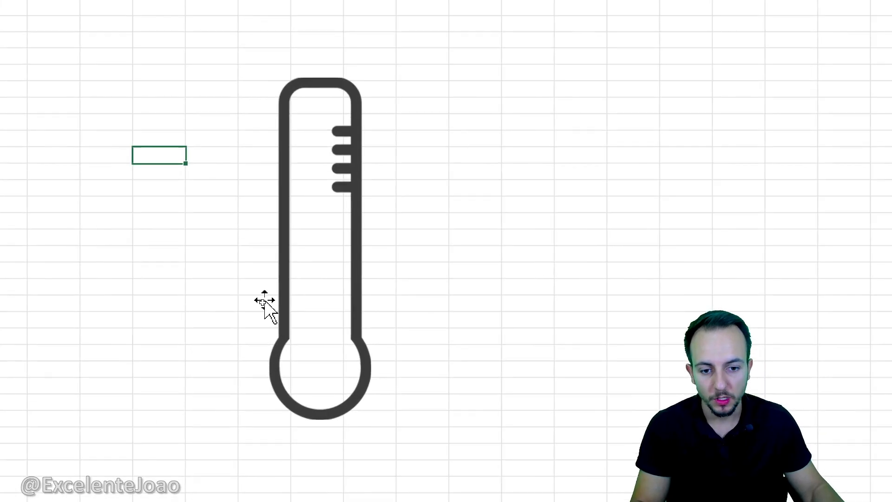
click(264, 303)
drag(293, 328, 374, 329)
drag(277, 273, 382, 269)
drag(274, 228, 381, 217)
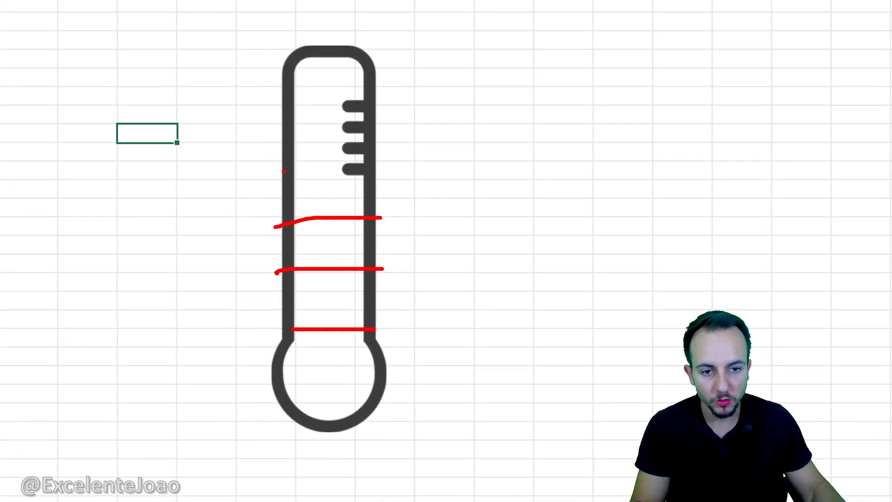
drag(283, 171, 365, 169)
drag(285, 124, 337, 120)
drag(401, 97, 402, 201)
drag(427, 320, 427, 213)
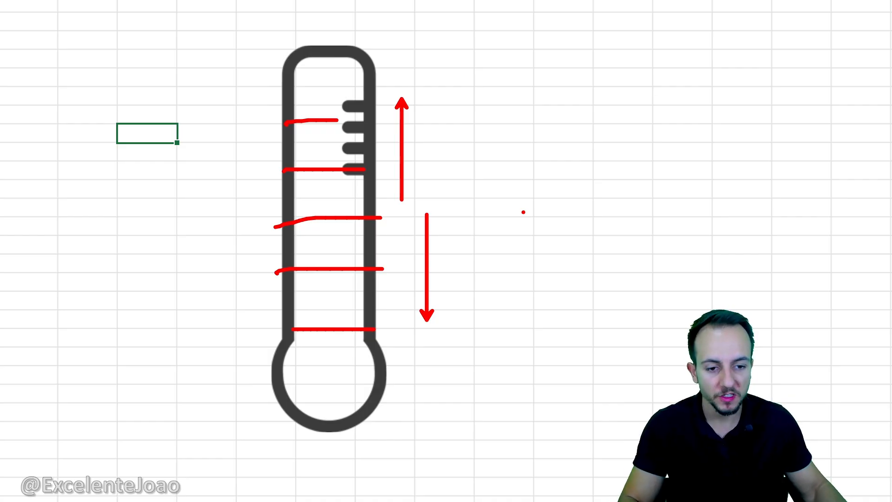
key(Escape)
key(Escape)
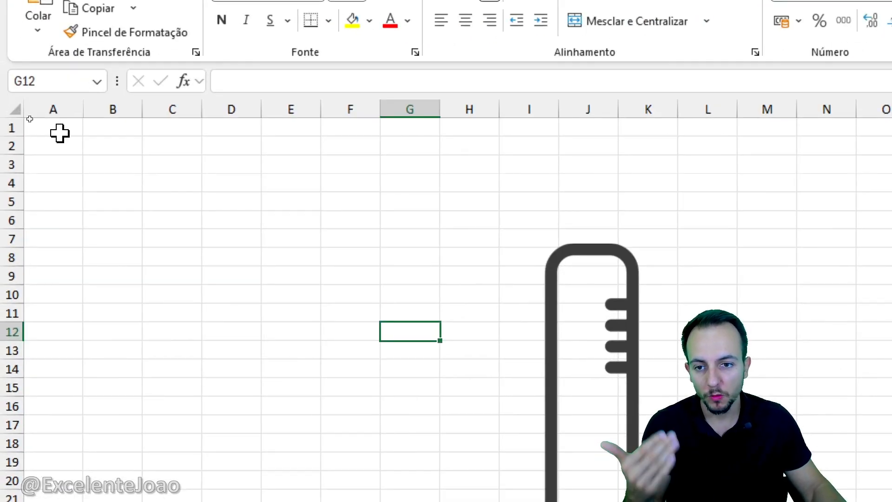
Enter the title "Os dados de faturamento e metas" in A1 and the heading "Janeiro" in A3
click(33, 119)
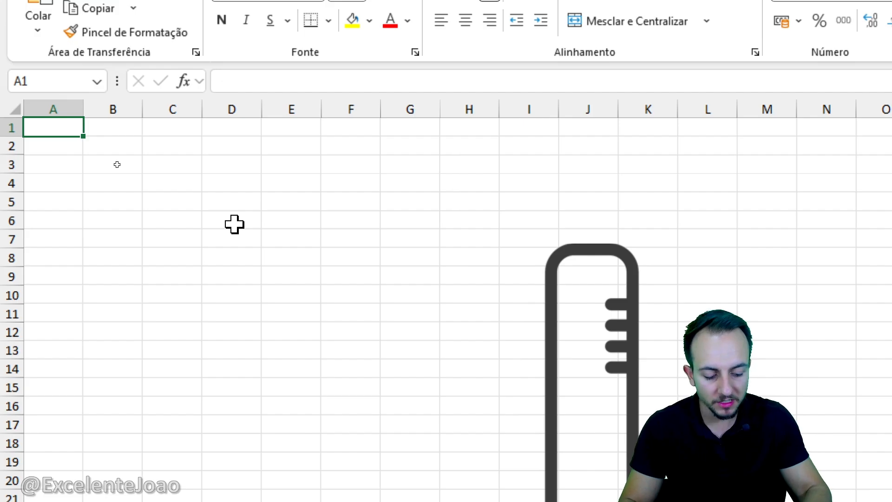
text(Os dados )
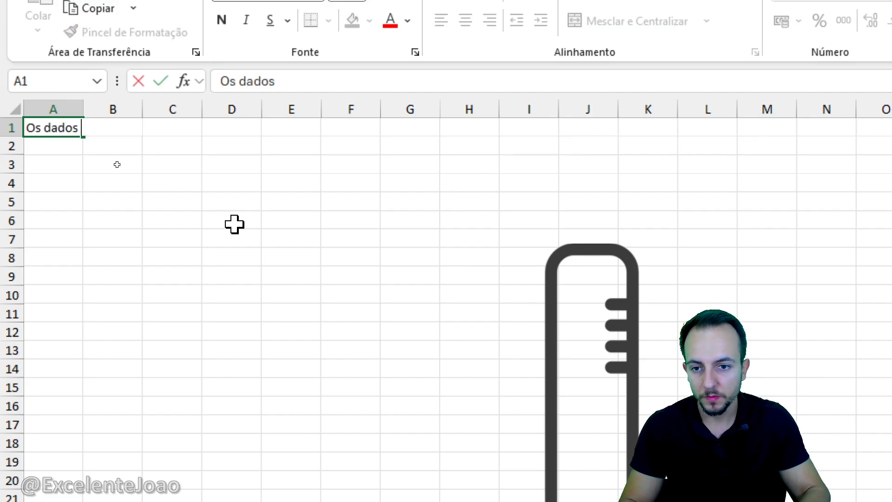
text(de faturamento e metas)
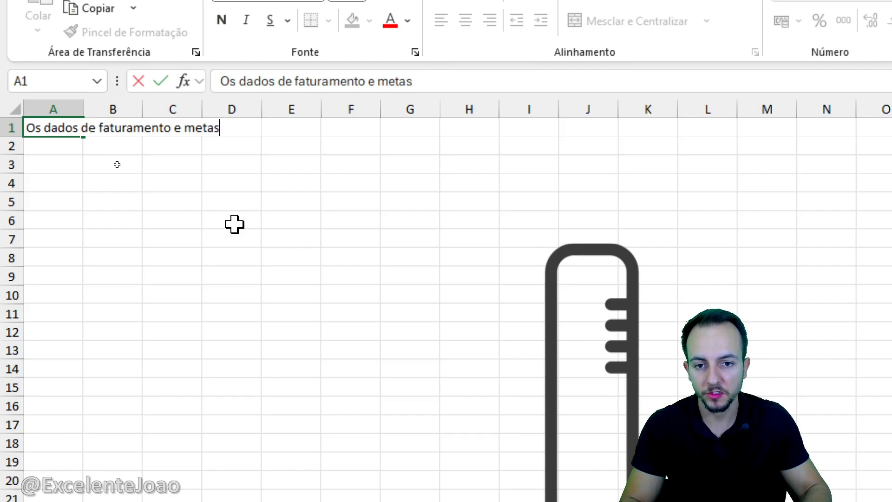
key(Return)
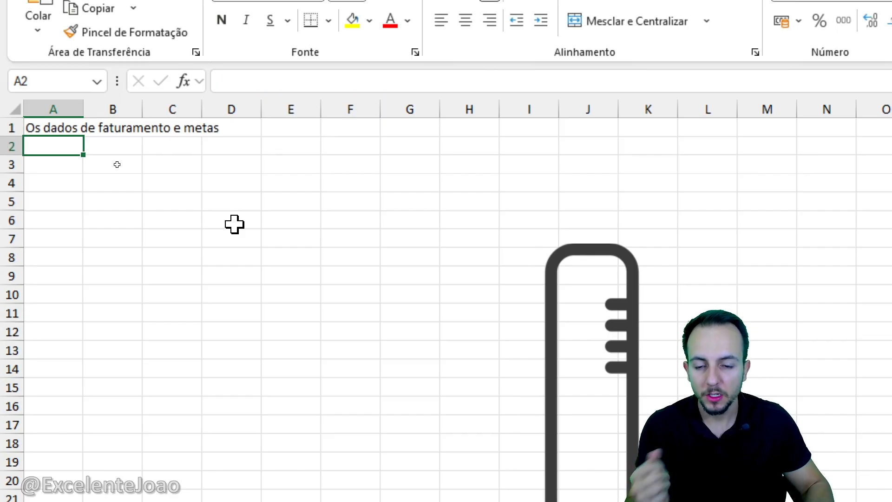
key(Return)
text(J)
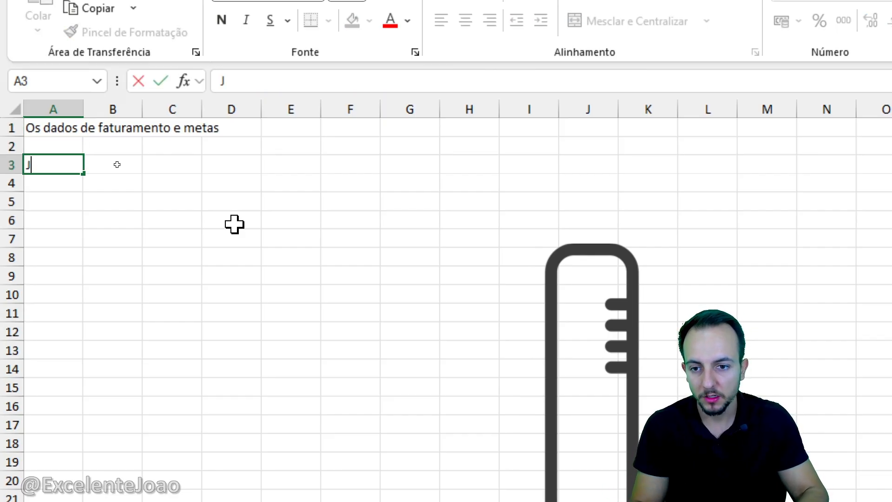
text(aneiro)
key(Return)
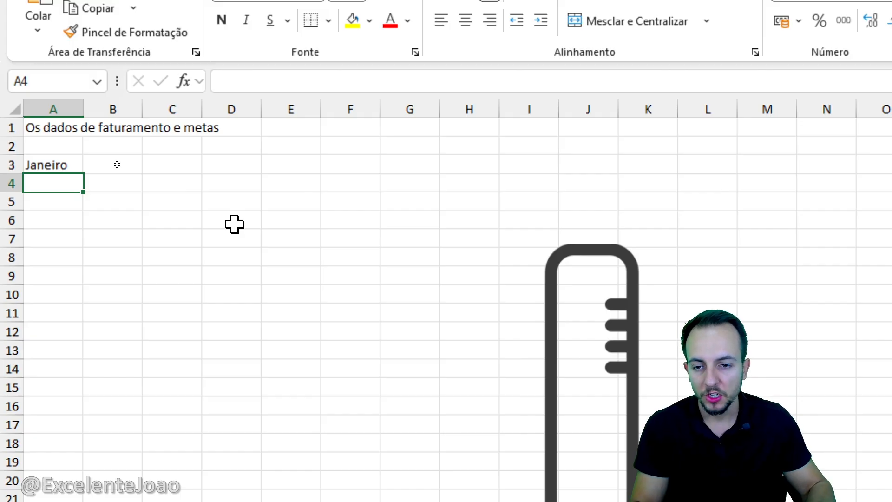
Enter 171523,45 in A4 and format it as R$ accounting currency
text(17)
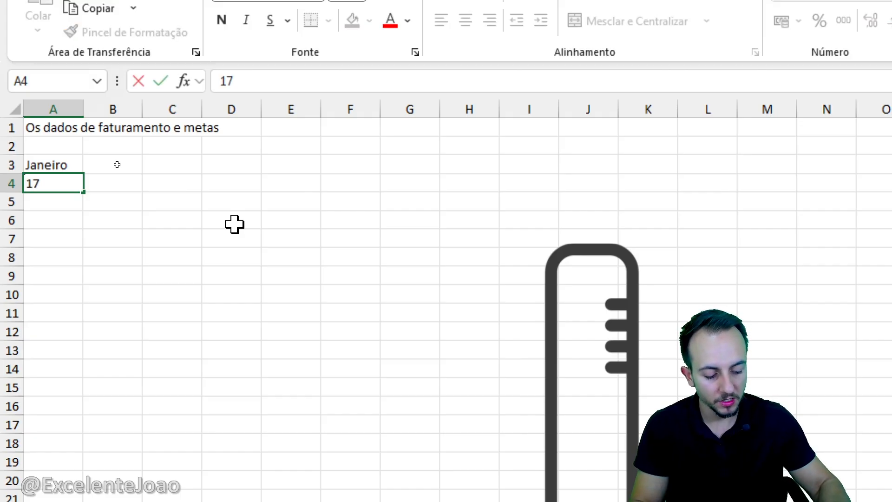
text(1)
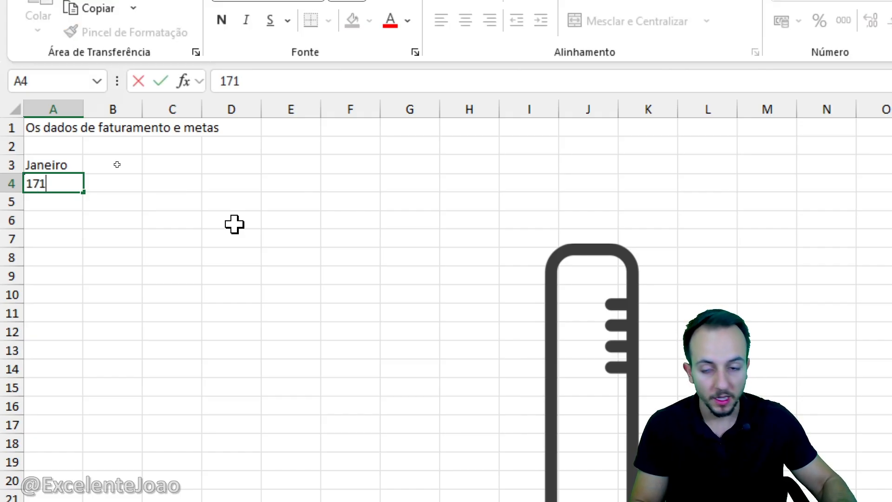
text(523,)
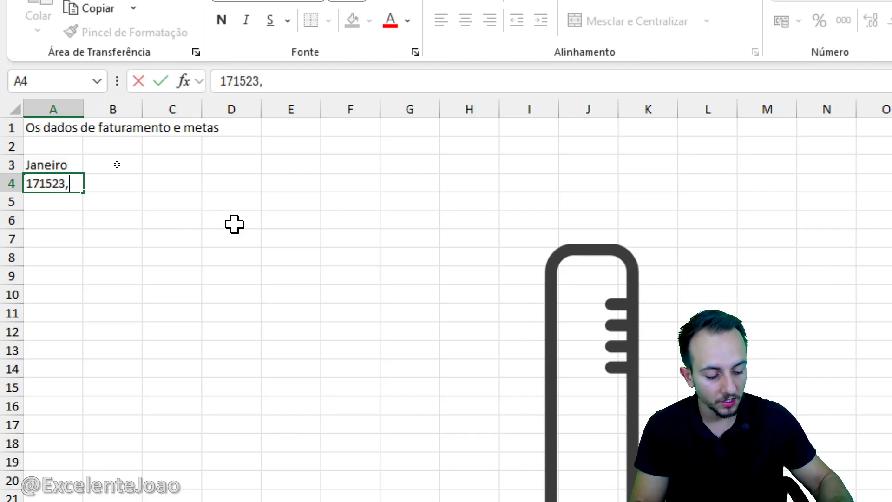
text(45)
key(Return)
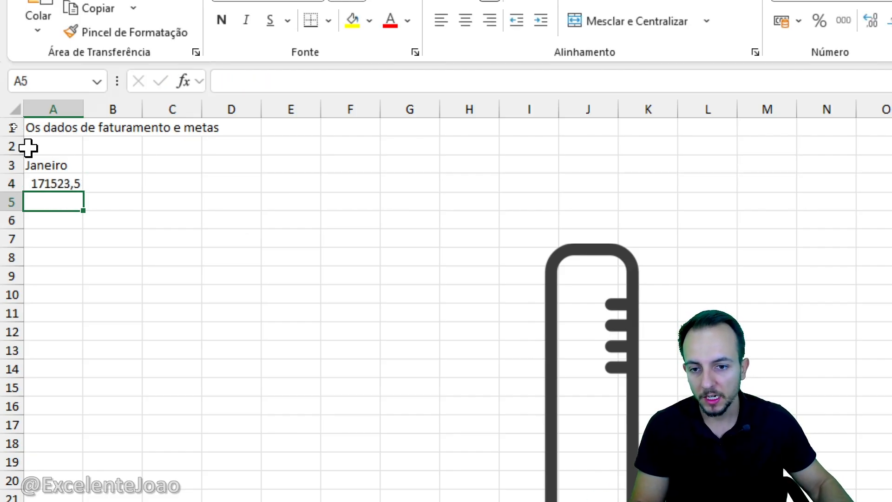
click(55, 183)
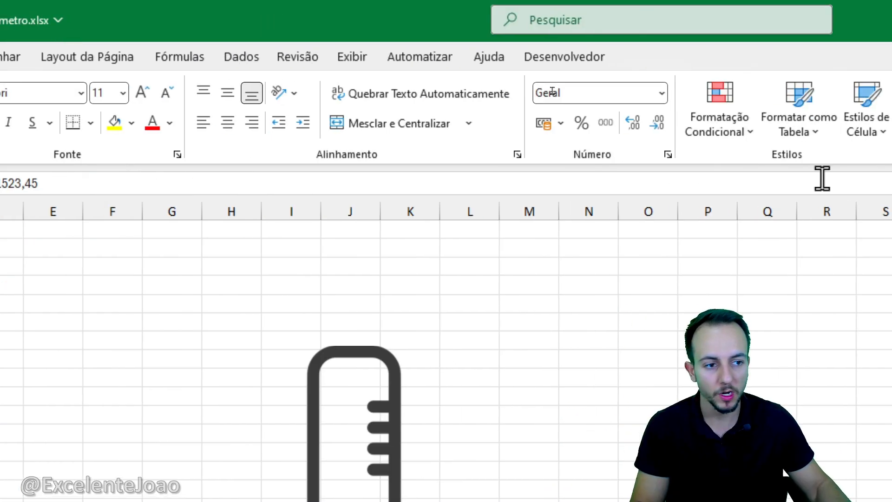
click(445, 124)
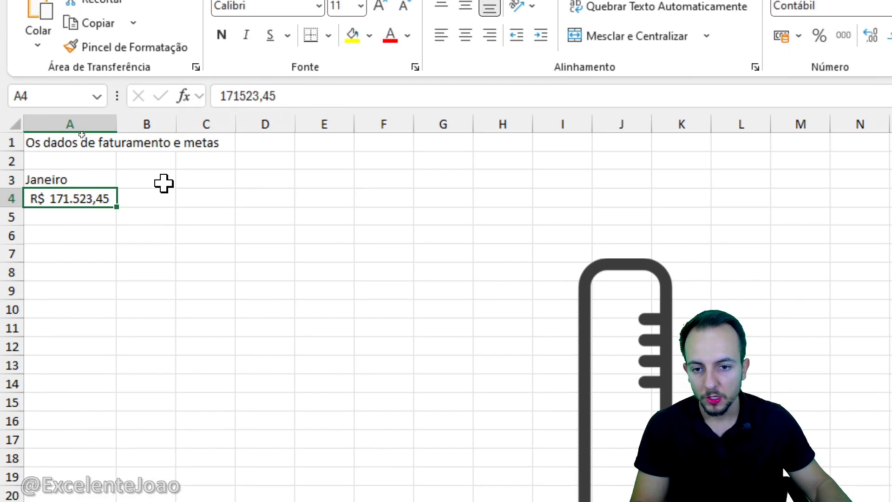
Enter the heading "META" in B3 and 220000 in B4, and format B4 as R$ accounting currency
click(161, 179)
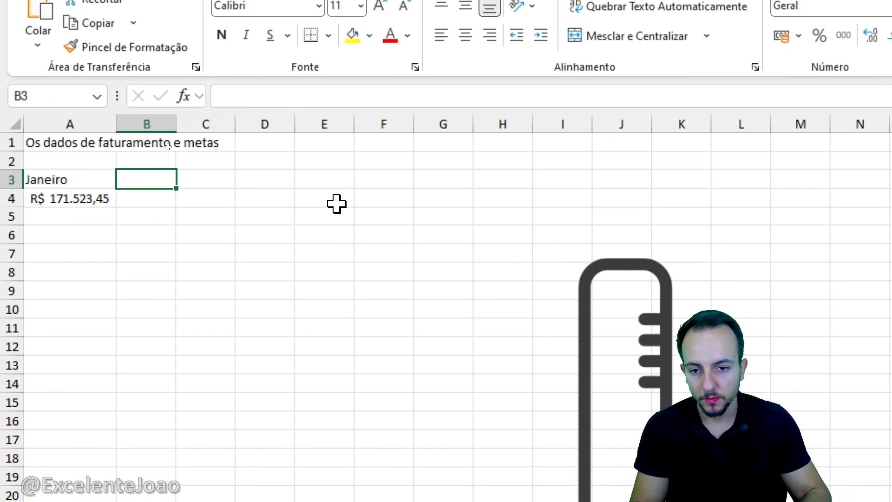
text(META)
key(Return)
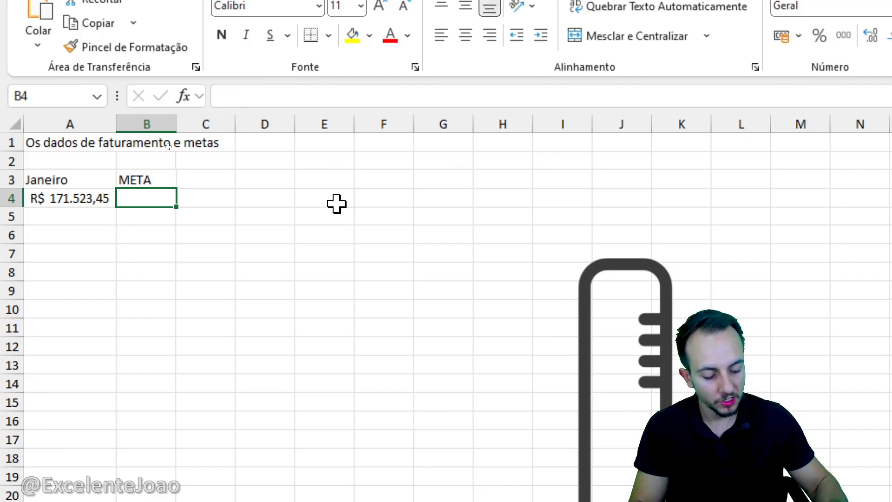
text(220000)
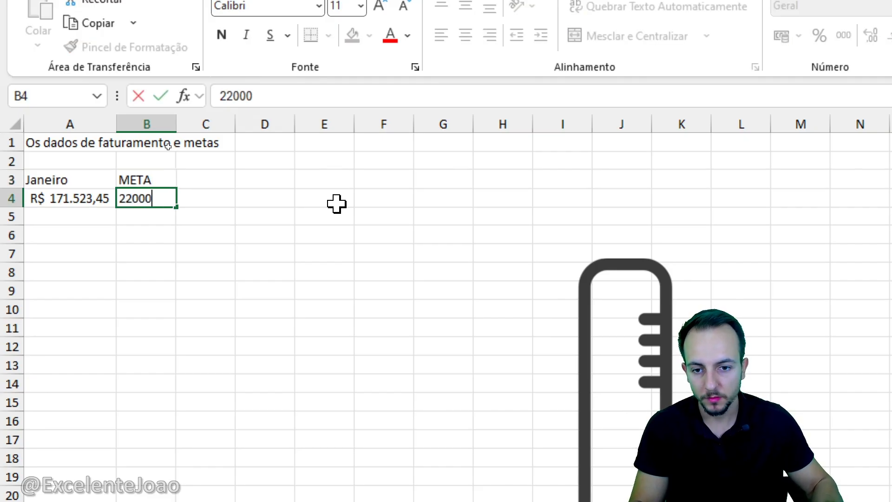
key(Return)
click(171, 194)
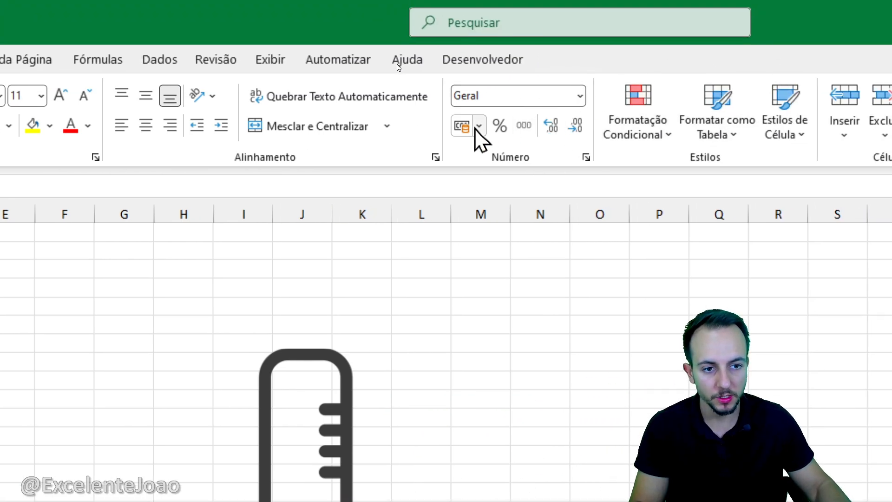
click(472, 129)
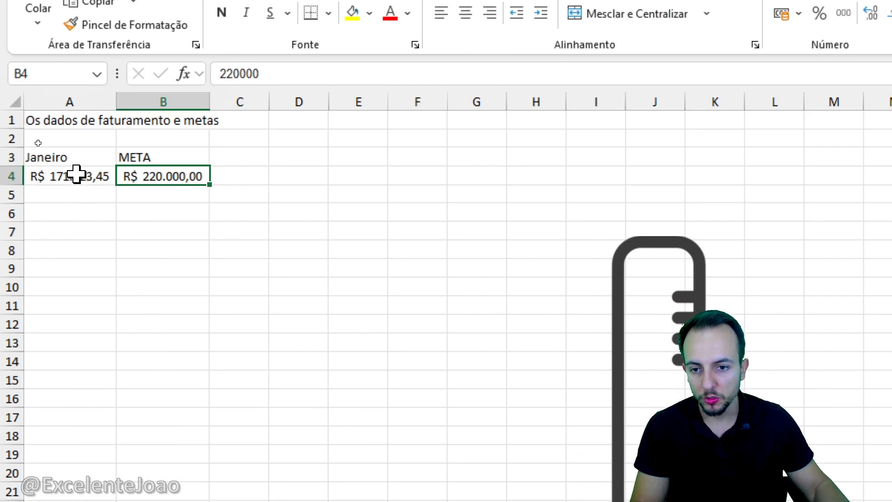
click(76, 175)
mouse_move(80, 160)
mouse_down()
mouse_move(76, 172)
mouse_move(89, 174)
mouse_up()
drag(168, 159, 176, 179)
click(179, 235)
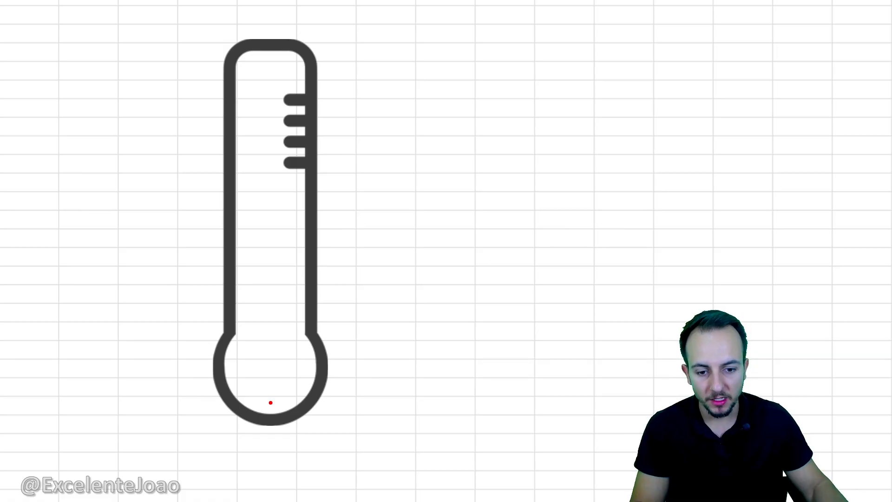
drag(271, 402, 283, 46)
key(e)
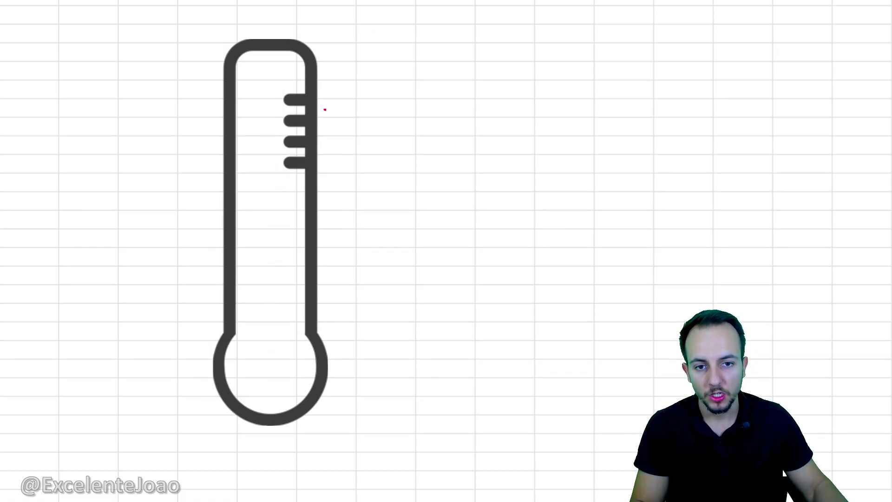
drag(210, 132, 382, 132)
drag(240, 145, 318, 139)
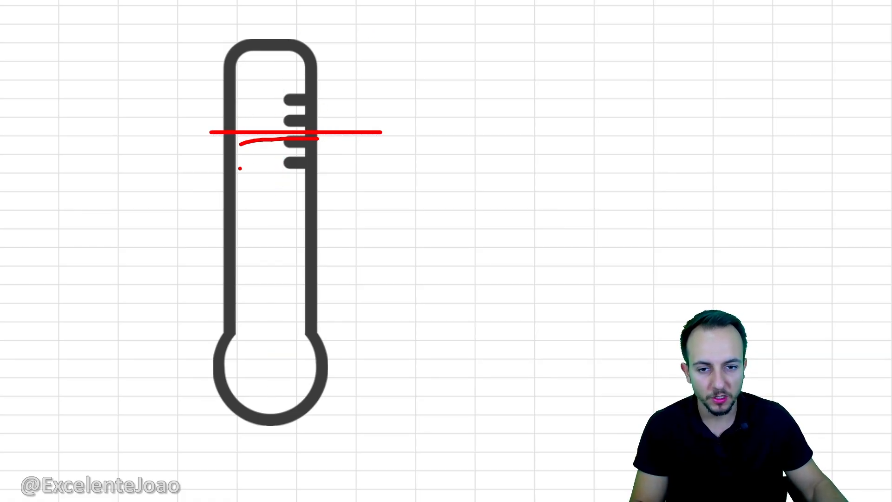
drag(239, 169, 318, 158)
drag(239, 196, 330, 185)
drag(240, 239, 312, 239)
drag(232, 289, 316, 290)
drag(242, 343, 303, 342)
mouse_move(252, 384)
mouse_down()
mouse_move(307, 385)
mouse_move(305, 399)
mouse_up()
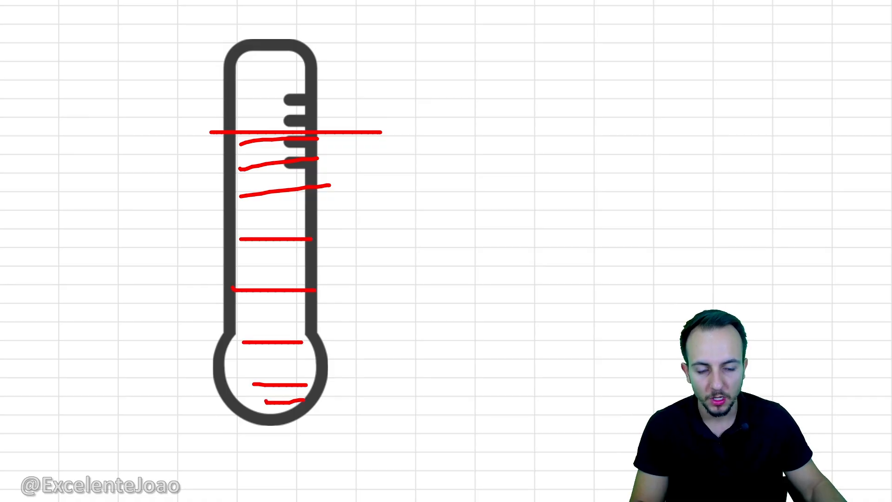
key(e)
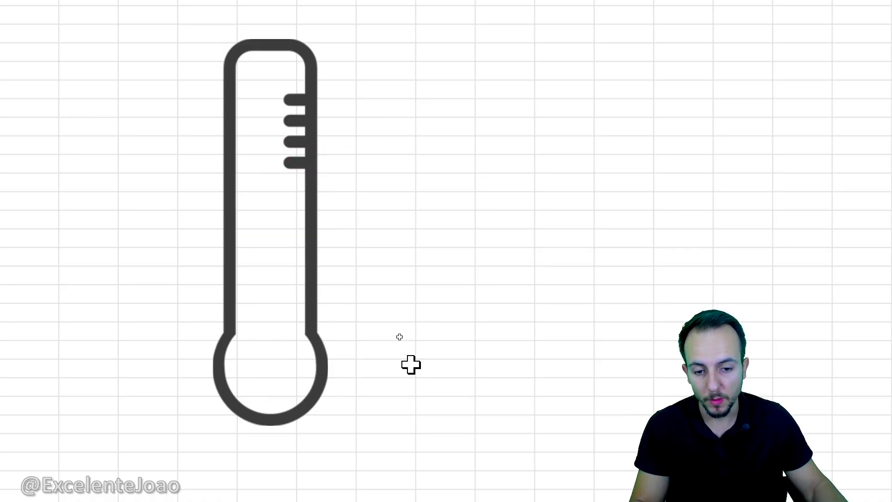
mouse_move(234, 342)
mouse_down()
mouse_move(235, 395)
mouse_move(267, 372)
mouse_up()
mouse_move(280, 361)
mouse_down()
mouse_move(298, 381)
mouse_move(339, 338)
mouse_up()
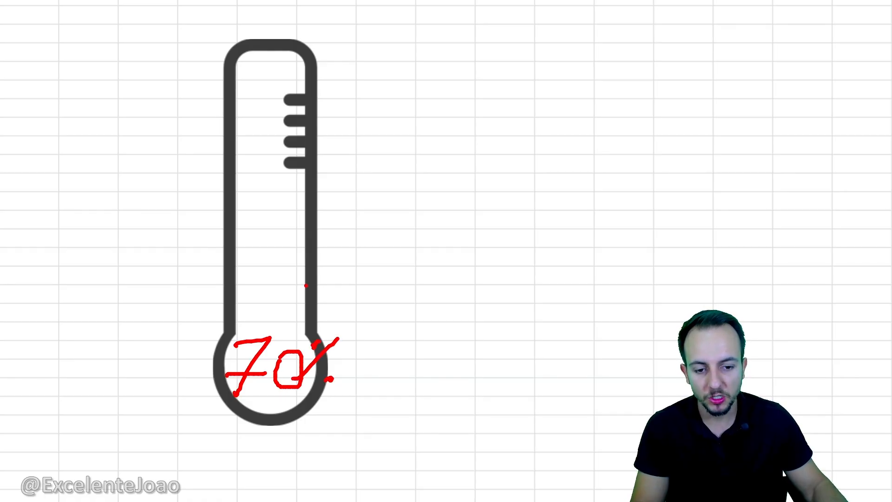
drag(279, 257, 279, 161)
key(Escape)
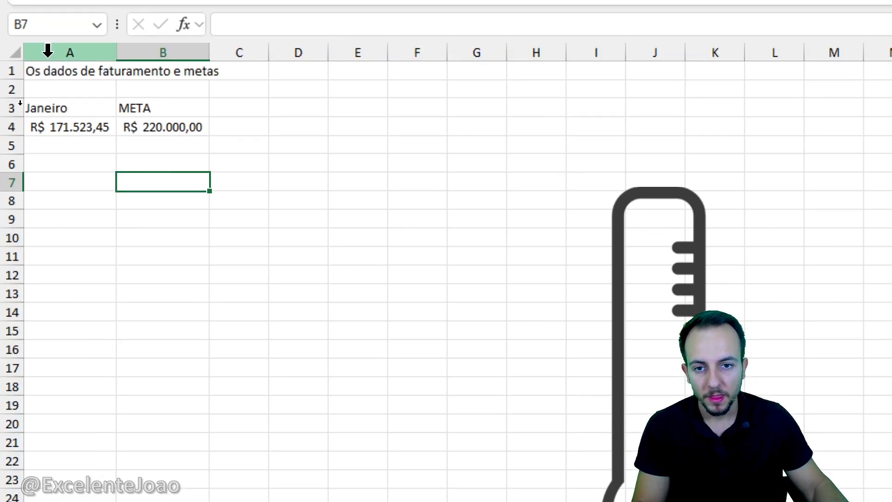
Enter the heading "% da meta" in A7 and the formula =A4/B4 in A8
key(Left)
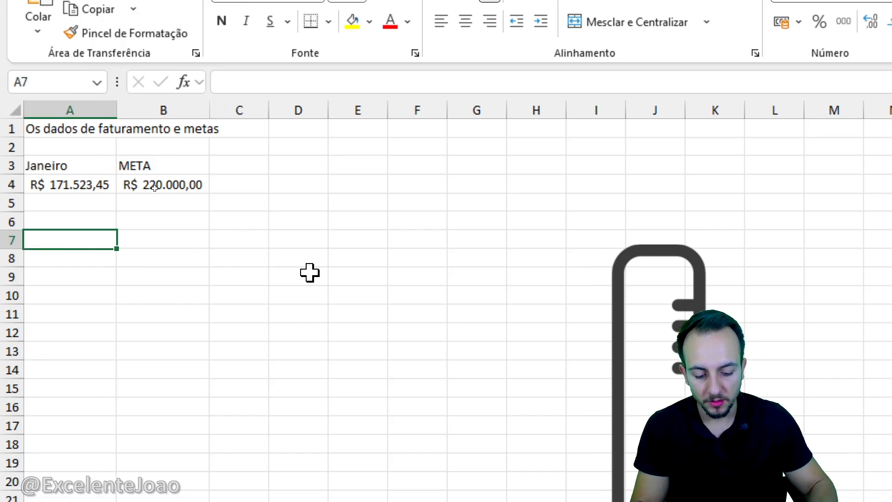
text(% da meta)
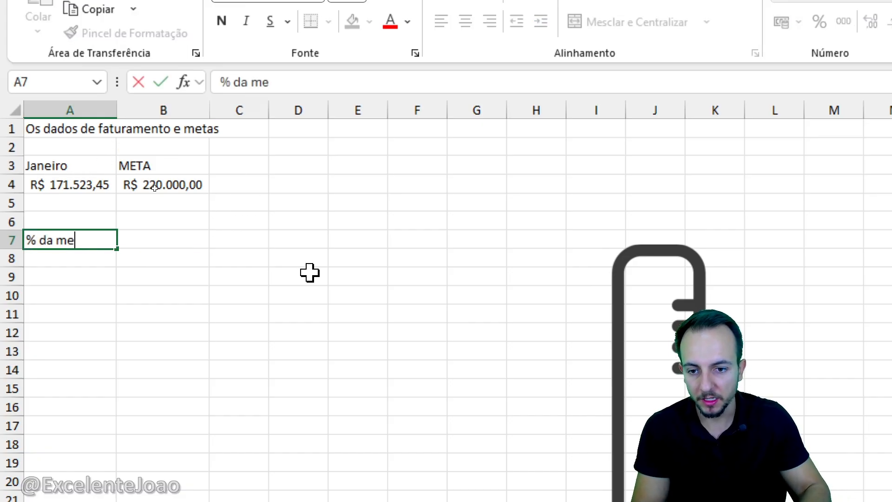
key(Return)
text(=)
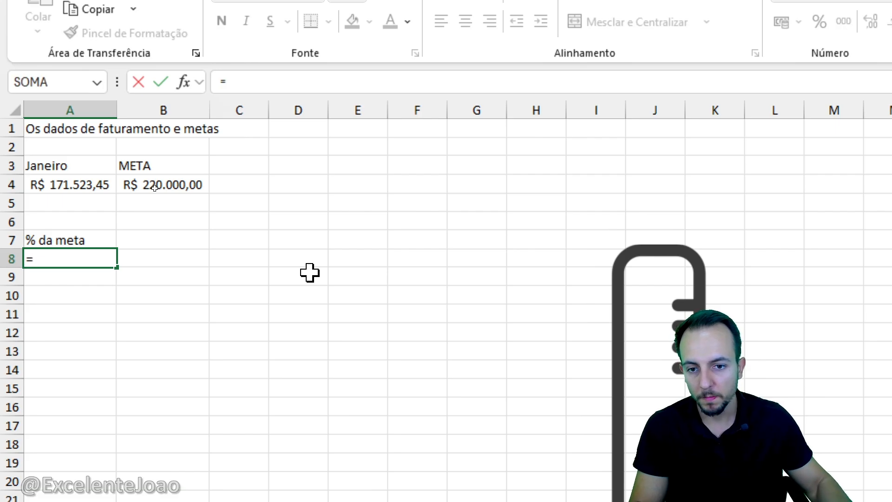
click(83, 185)
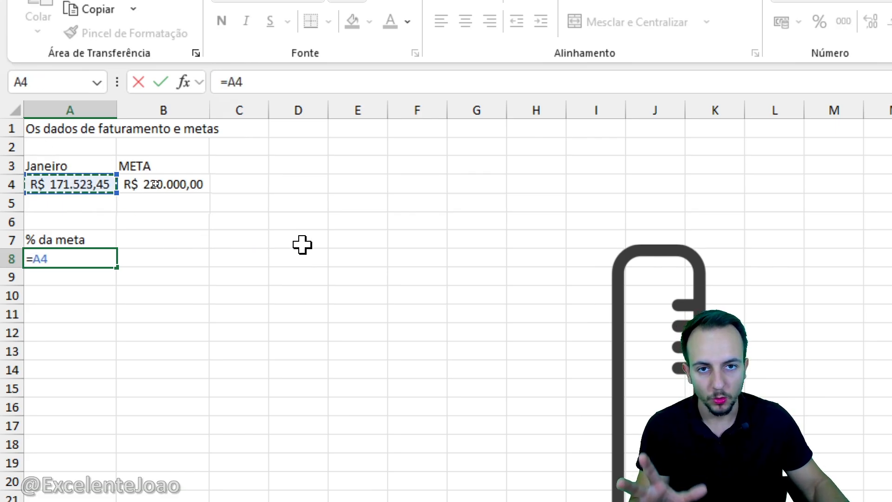
text(/)
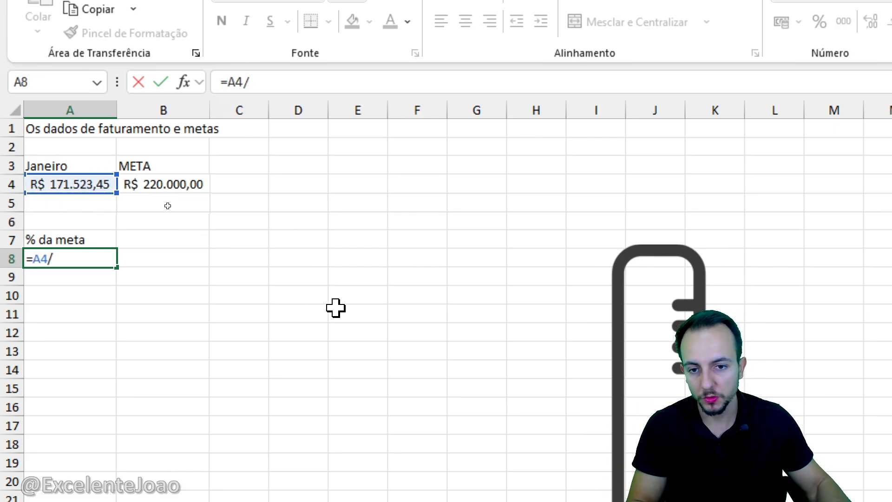
click(176, 188)
key(Return)
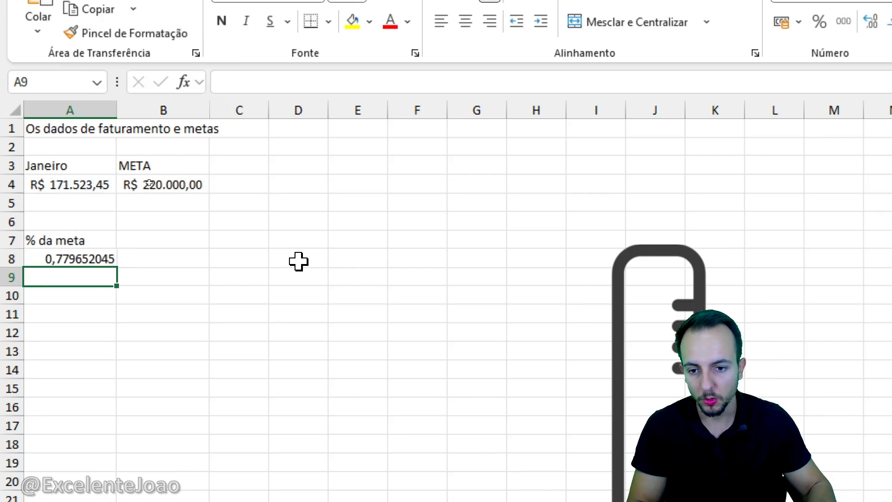
Format the result in A8 as a percentage with two decimal places
click(88, 255)
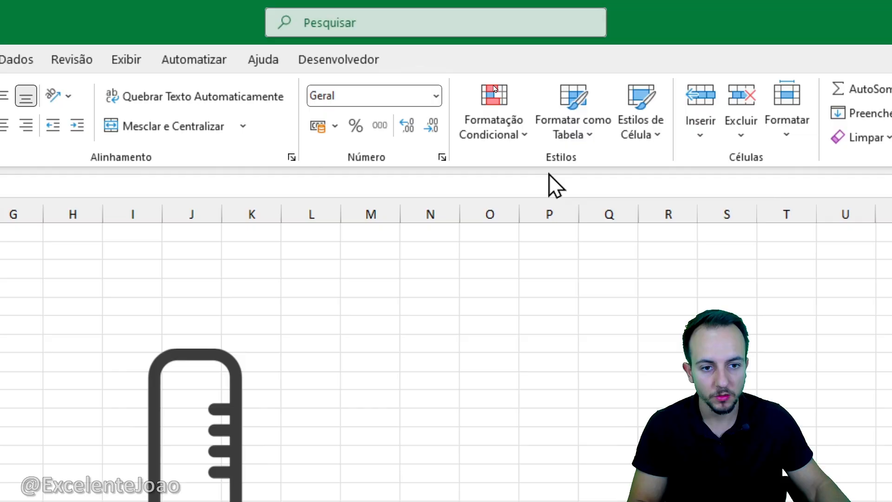
click(359, 131)
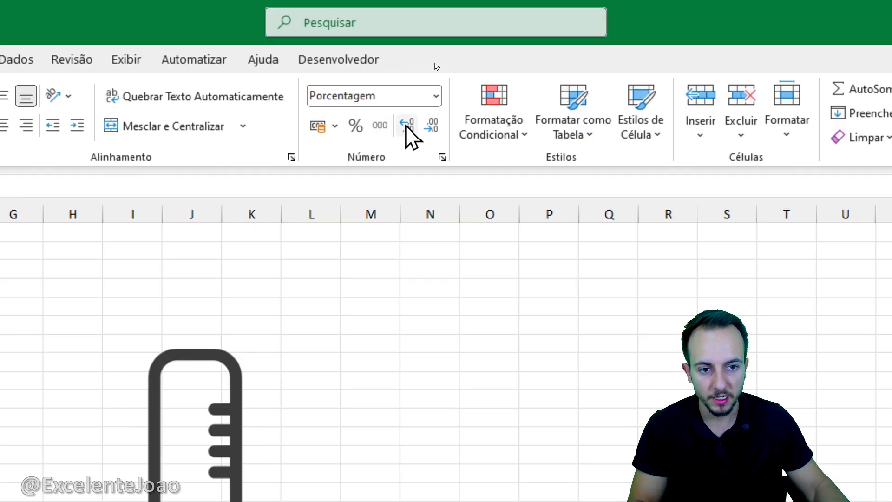
click(406, 127)
click(406, 126)
key(ctrl+2)
mouse_move(128, 220)
mouse_down()
mouse_move(103, 218)
mouse_move(121, 259)
mouse_move(130, 220)
mouse_up()
drag(141, 253, 188, 292)
key(Escape)
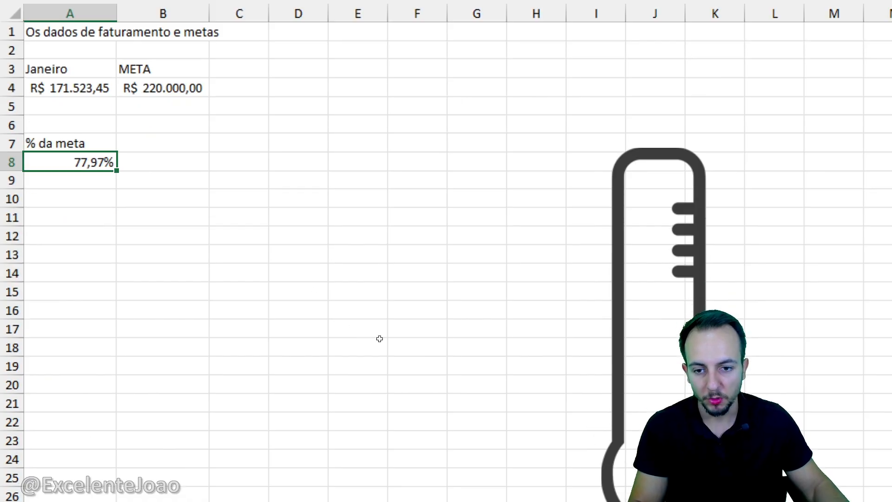
key(ctrl+2)
mouse_move(412, 231)
mouse_down()
mouse_move(477, 226)
mouse_move(355, 225)
mouse_up()
key(Escape)
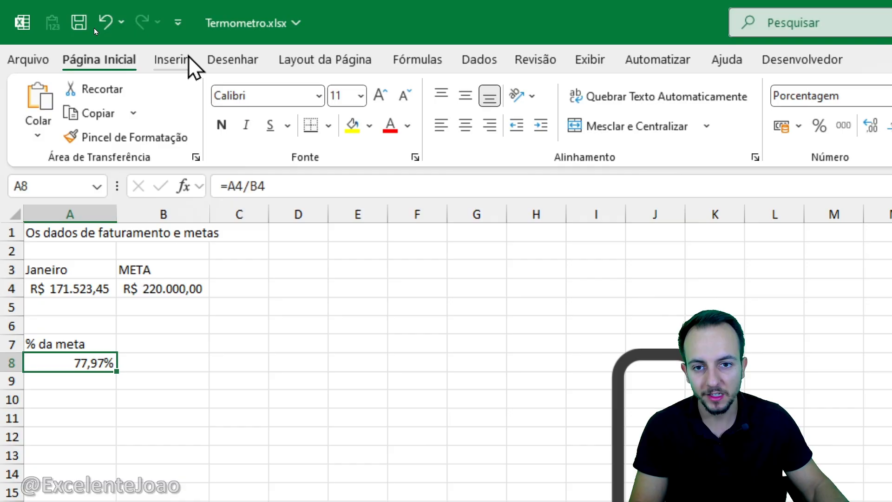
Insert a rectangle shape spanning columns B to D and about rows 9 to 13
click(190, 59)
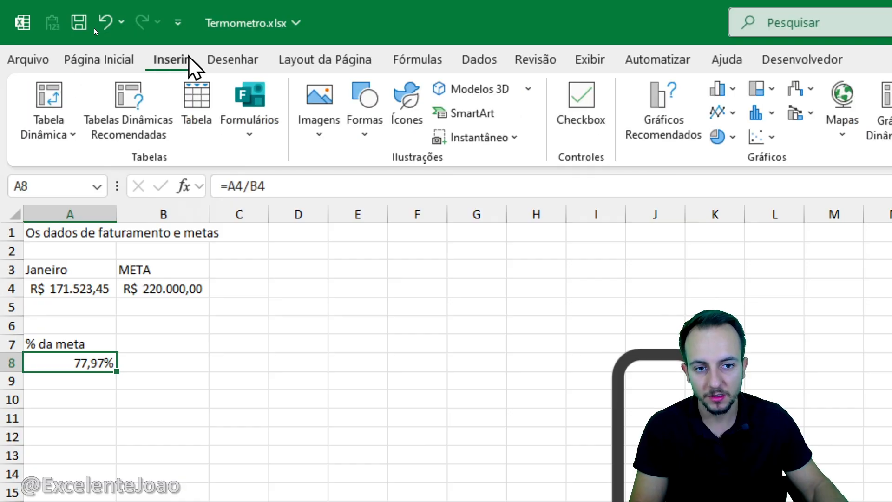
click(363, 119)
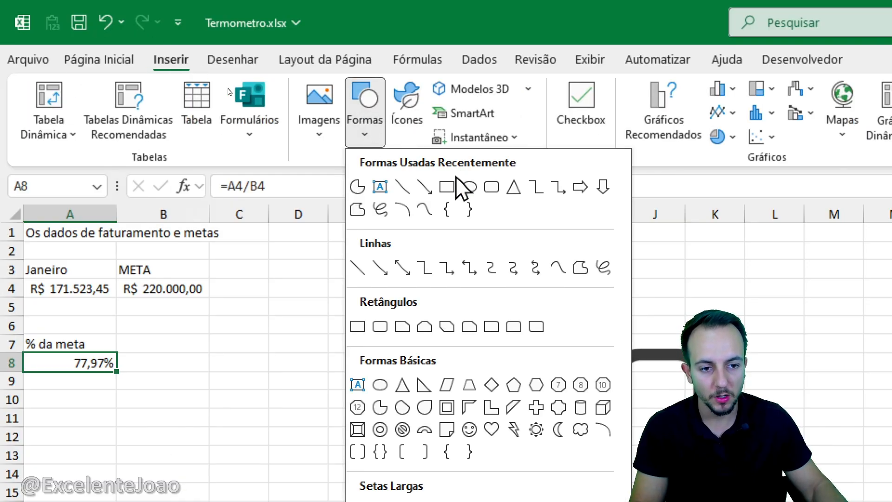
click(363, 334)
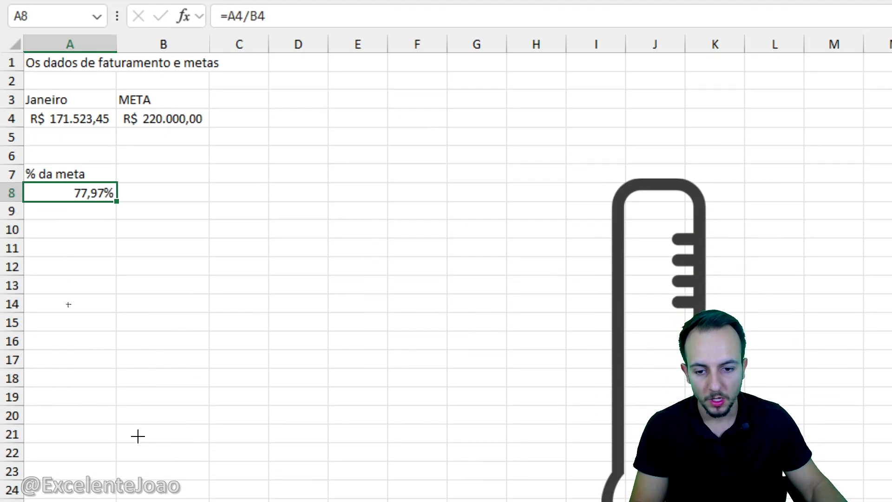
drag(194, 366, 296, 447)
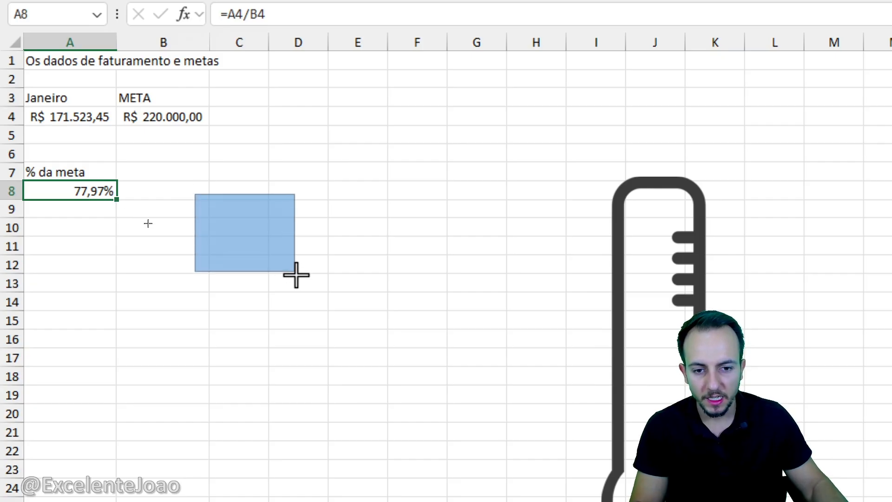
drag(295, 275, 307, 283)
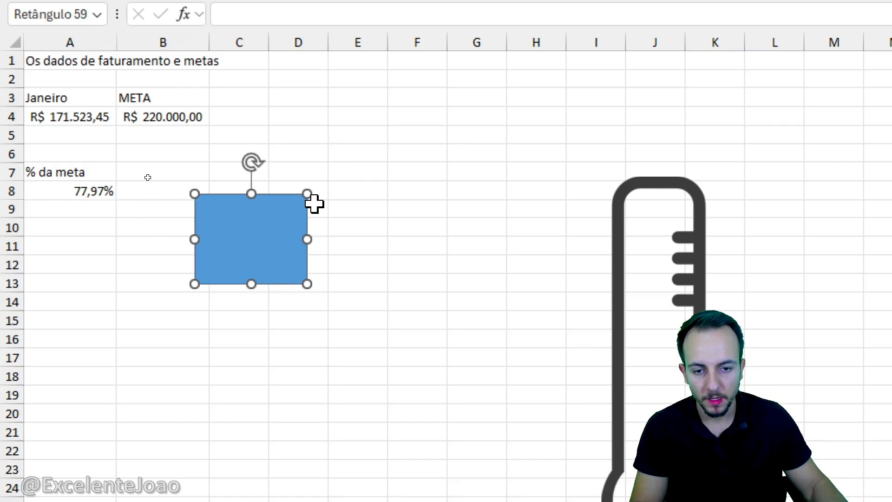
Link the blue rectangle's text to the target percentage with the formula =$A$8
click(420, 273)
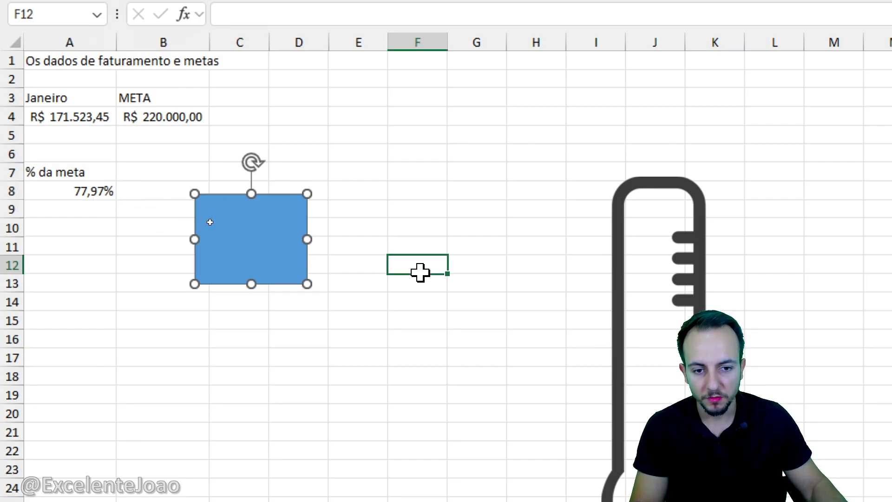
click(275, 225)
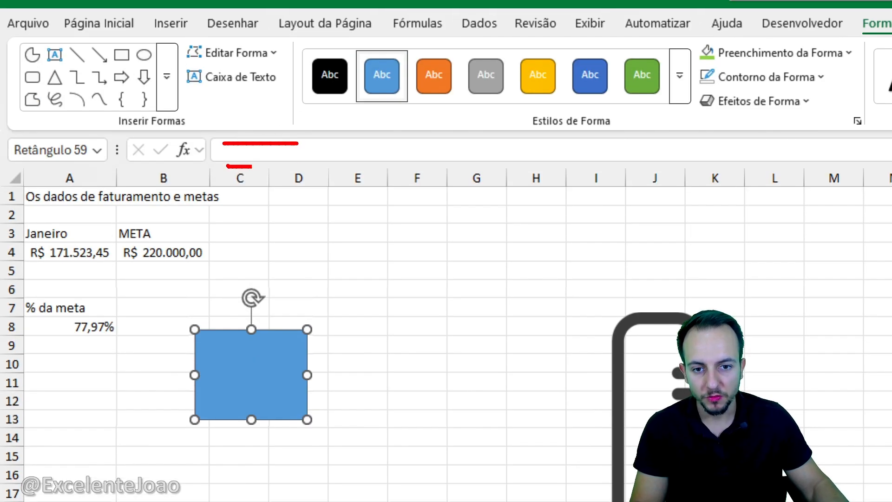
click(265, 152)
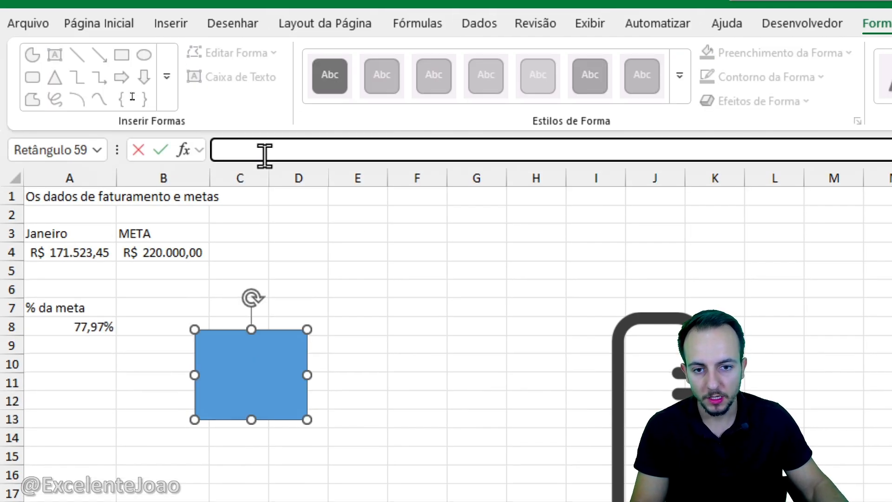
text(=)
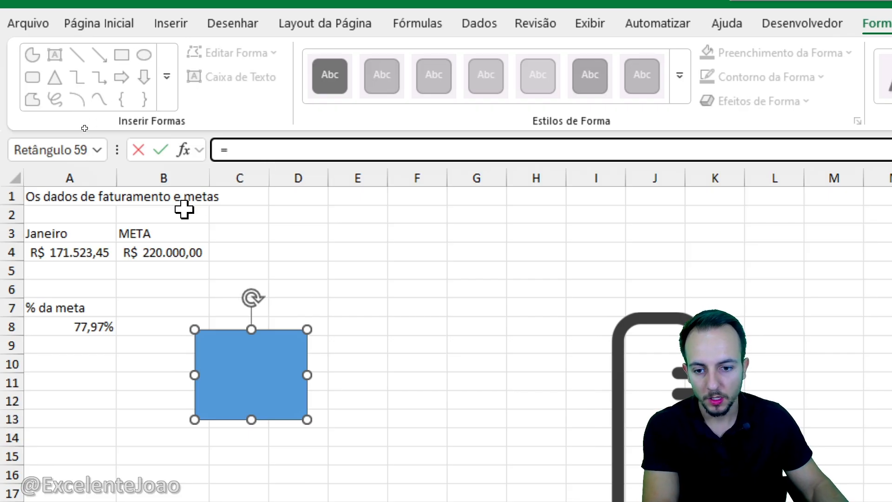
click(97, 325)
drag(129, 326, 187, 302)
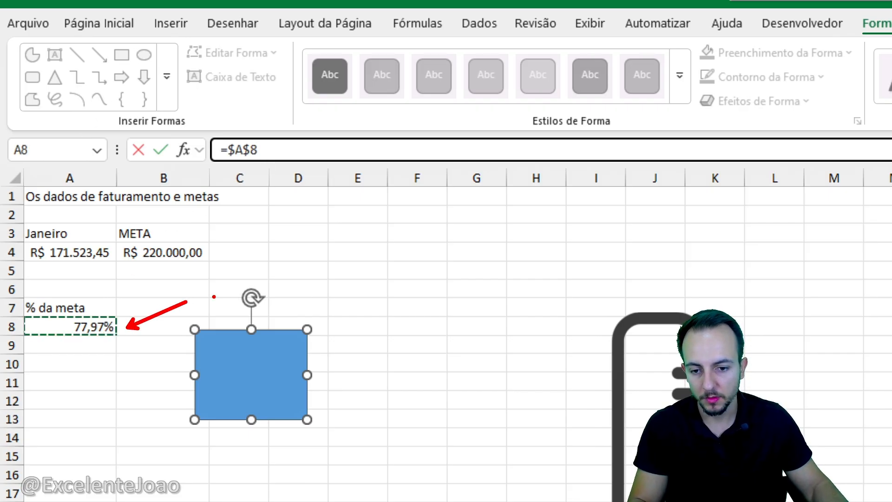
key(Return)
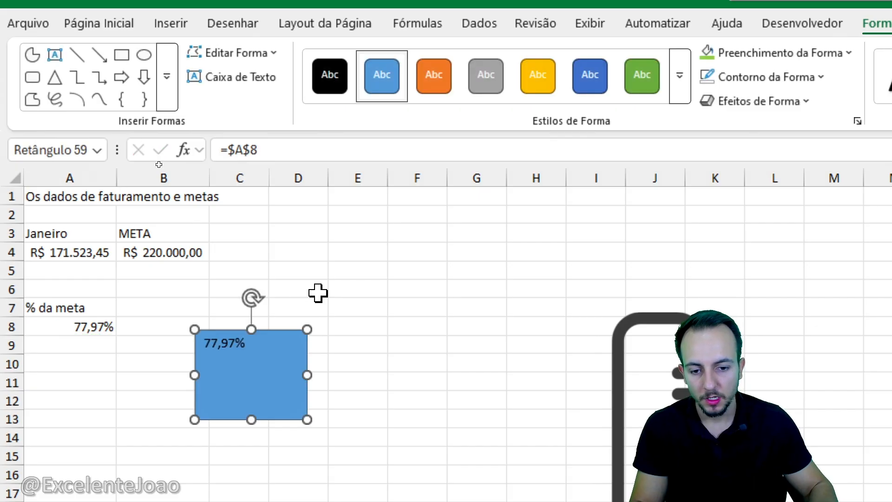
click(130, 474)
mouse_move(110, 265)
mouse_down()
mouse_move(88, 263)
mouse_move(112, 289)
mouse_move(218, 321)
mouse_up()
key(Escape)
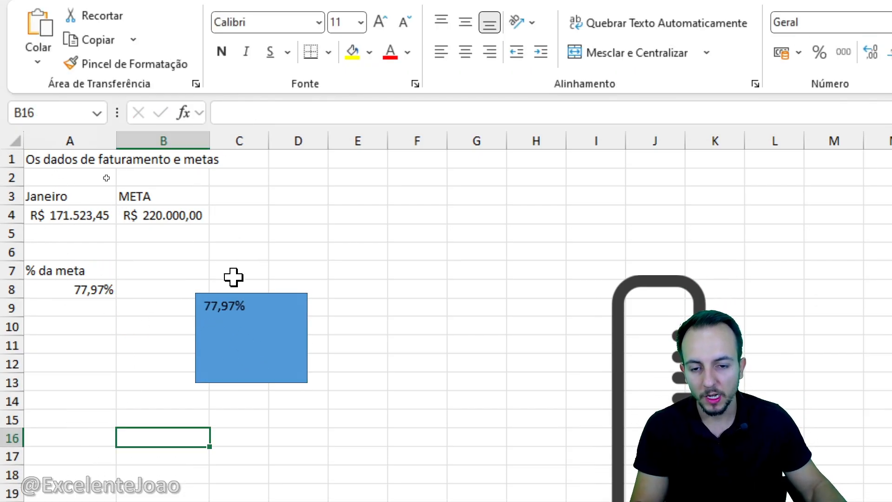
drag(79, 184, 76, 252)
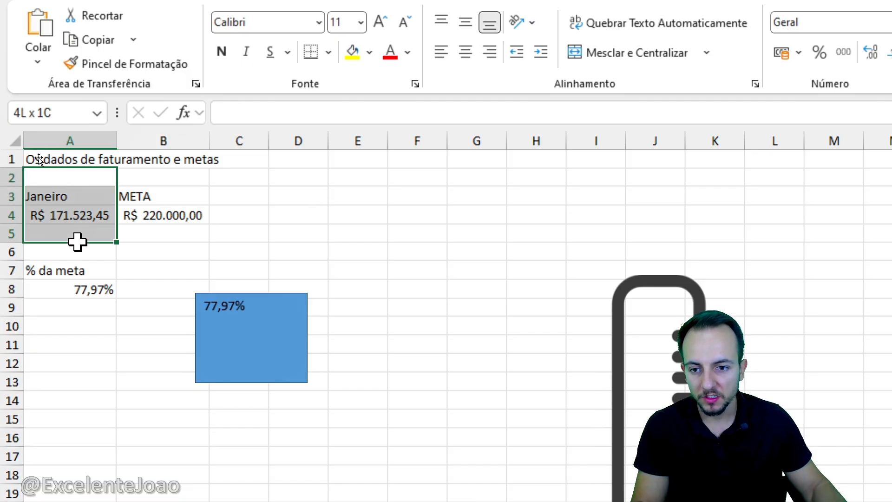
Test the rectangle's linked percentage by entering 120000 as January's revenue in A4
click(93, 214)
text(120000)
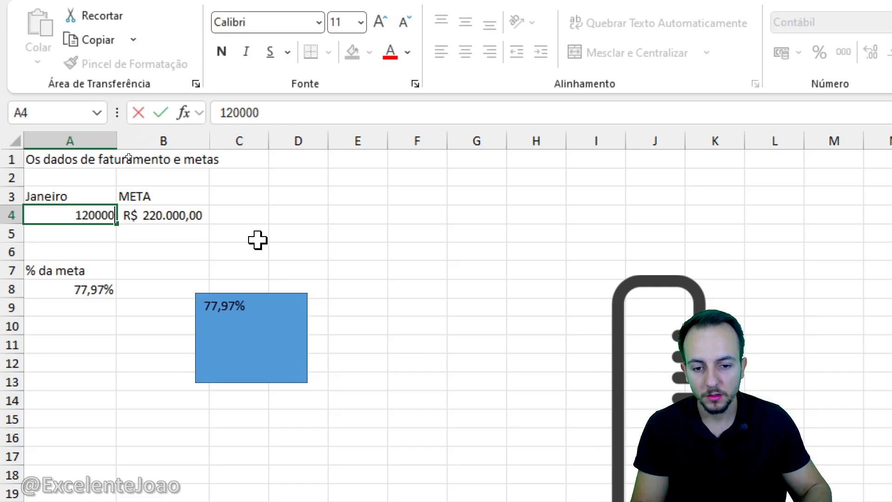
key(ctrl+Return)
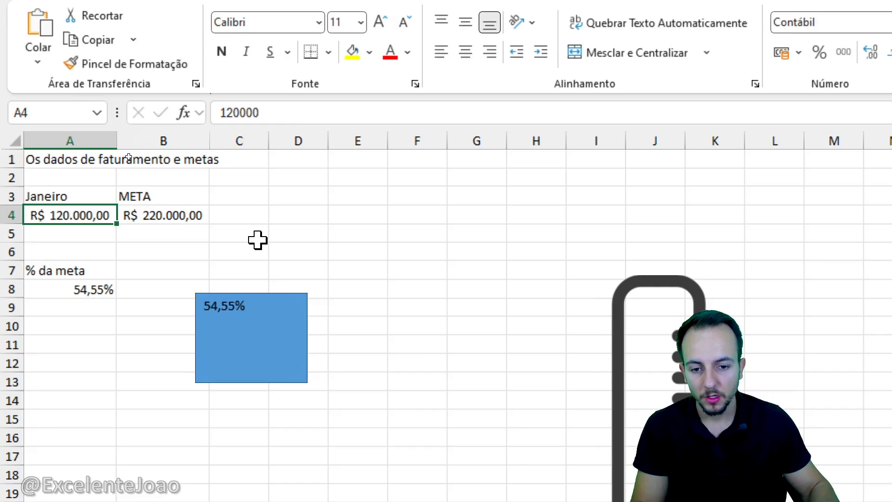
drag(198, 278, 261, 281)
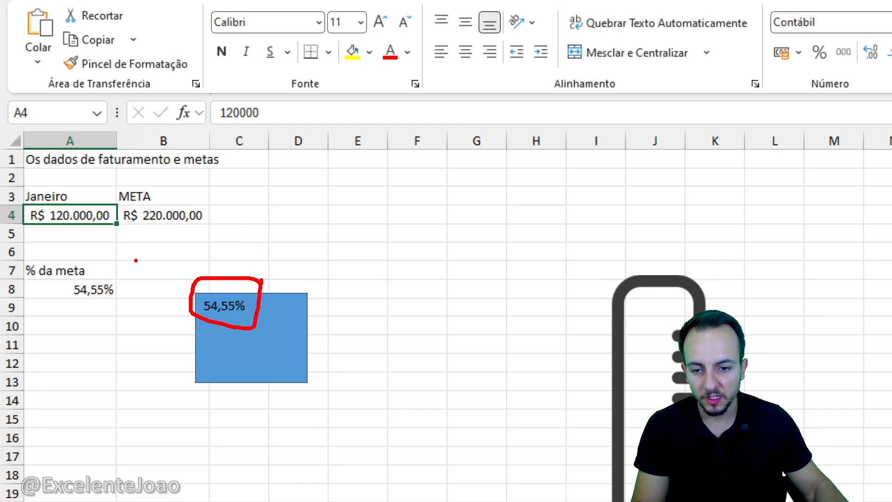
mouse_move(135, 260)
mouse_down()
mouse_move(114, 304)
mouse_move(133, 258)
mouse_move(214, 267)
mouse_up()
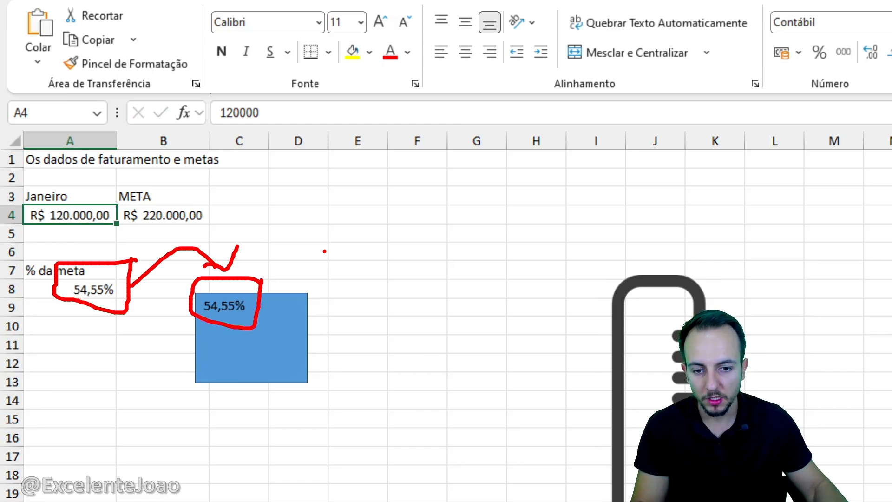
key(Escape)
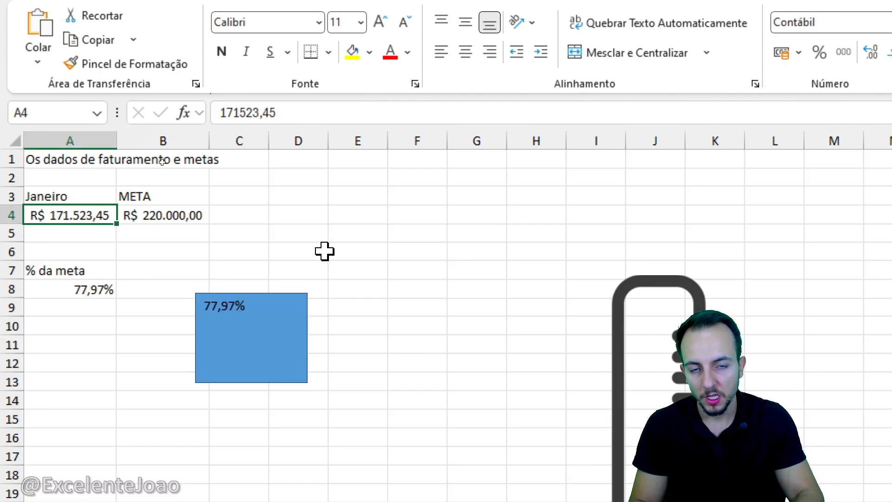
Move the blue percentage rectangle onto the thermometer's bulb and nudge it until it is centred there
drag(259, 364, 815, 501)
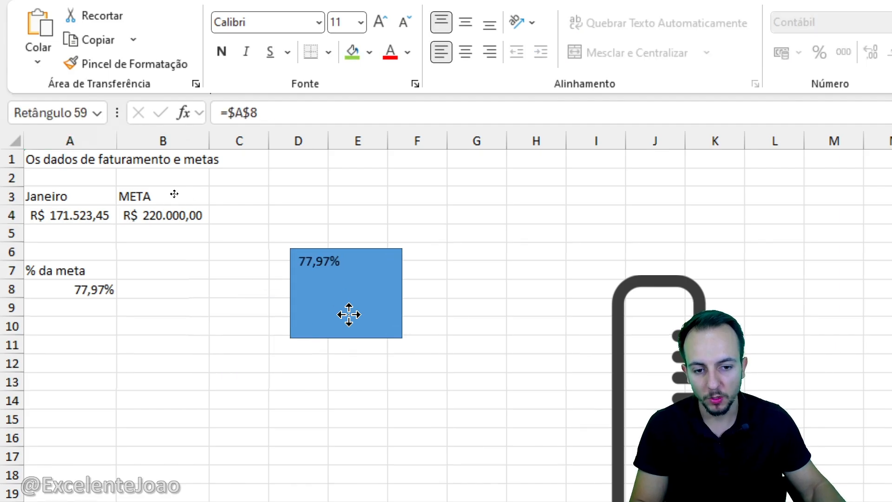
drag(471, 353, 322, 260)
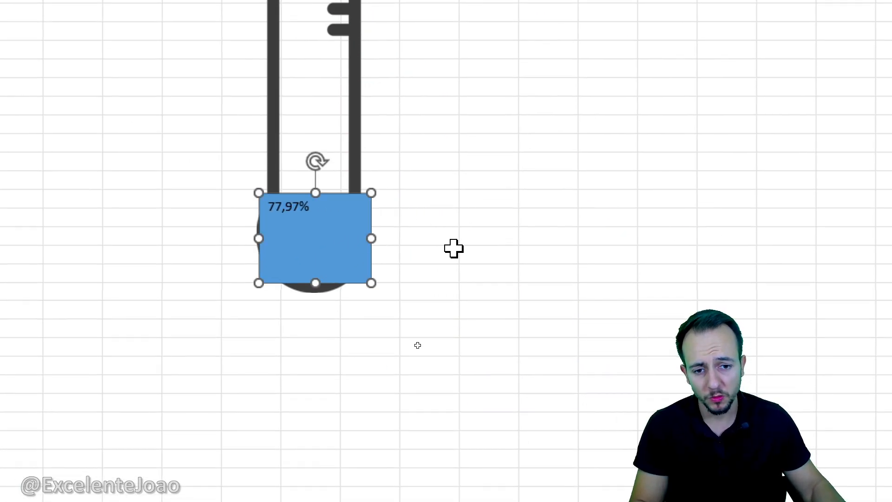
key(Left)
key(Left)
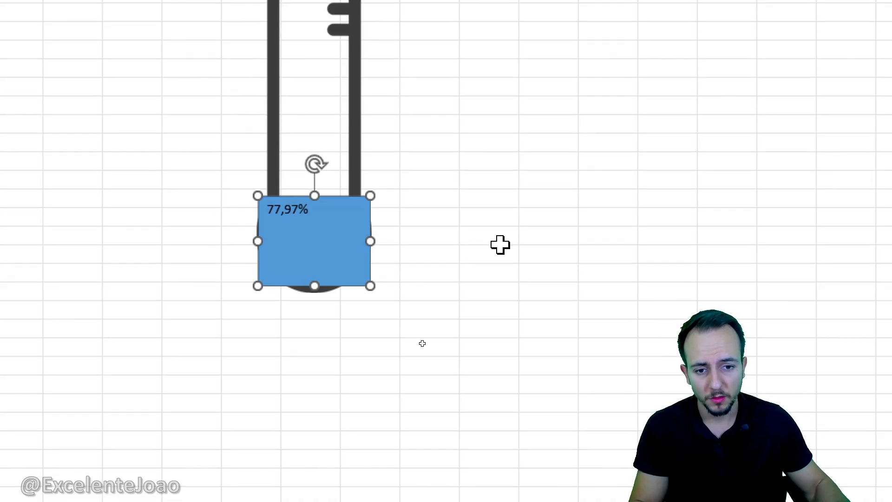
click(500, 245)
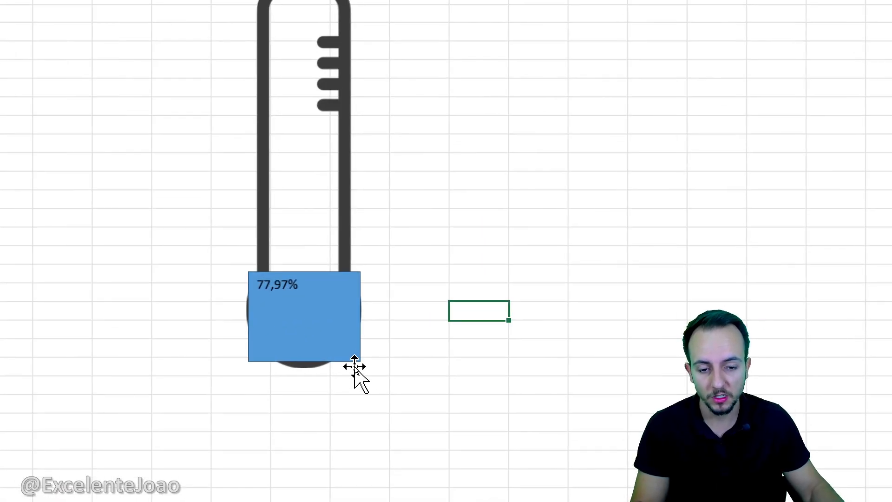
Centre the percentage text both vertically and horizontally within the blue rectangle
click(343, 320)
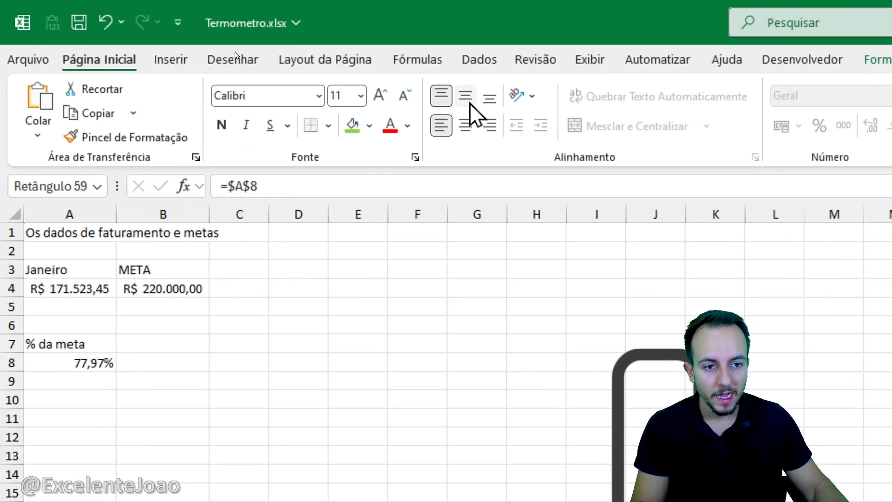
click(465, 96)
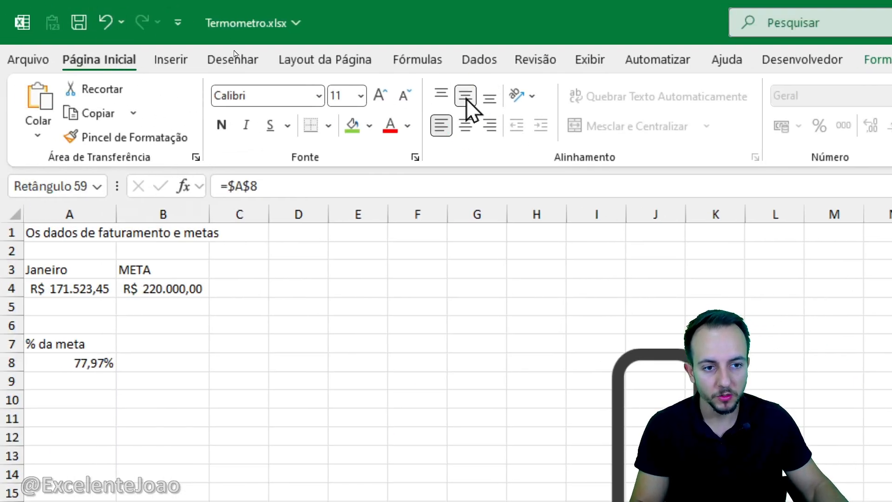
click(465, 125)
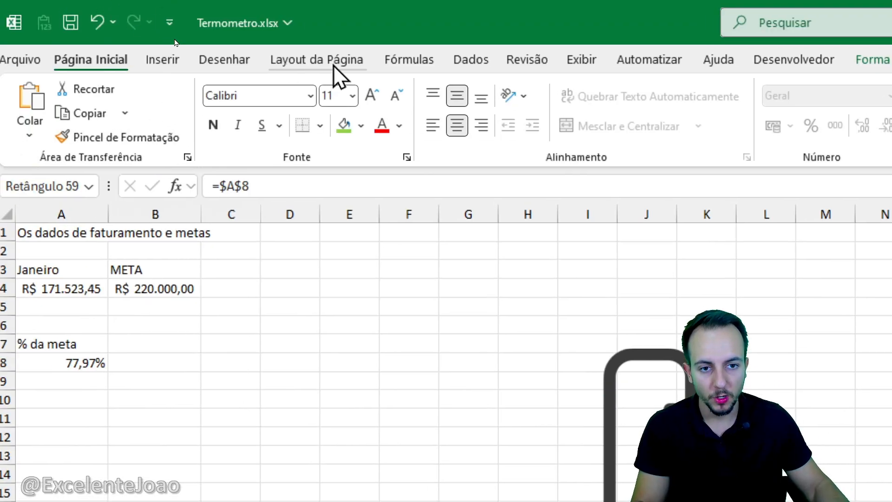
Format the rectangle's percentage text as 20 pt, bold and dark grey
click(379, 102)
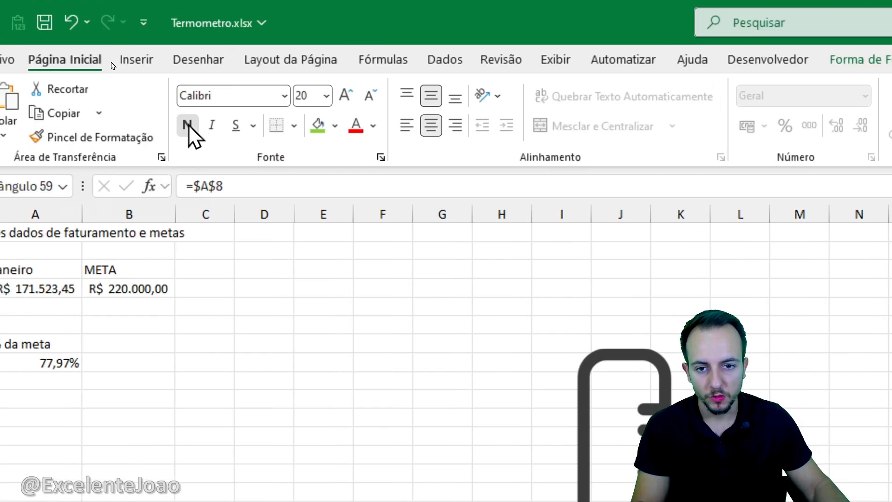
click(188, 126)
click(376, 129)
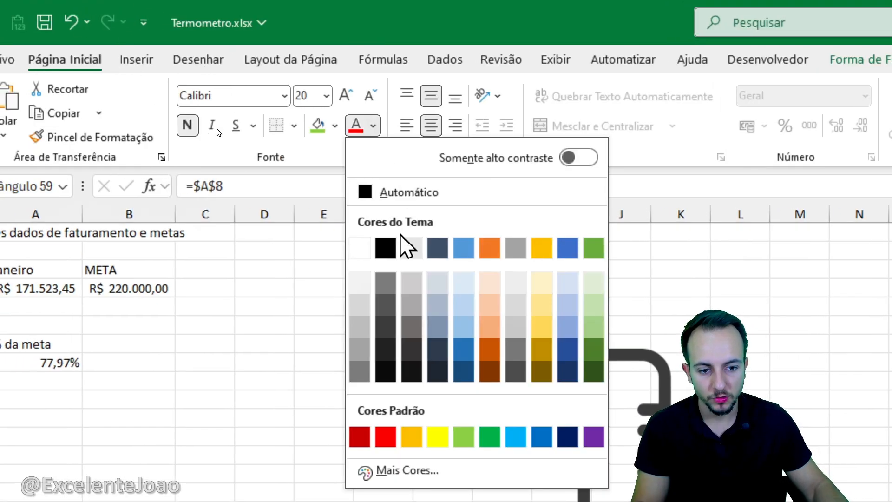
click(391, 327)
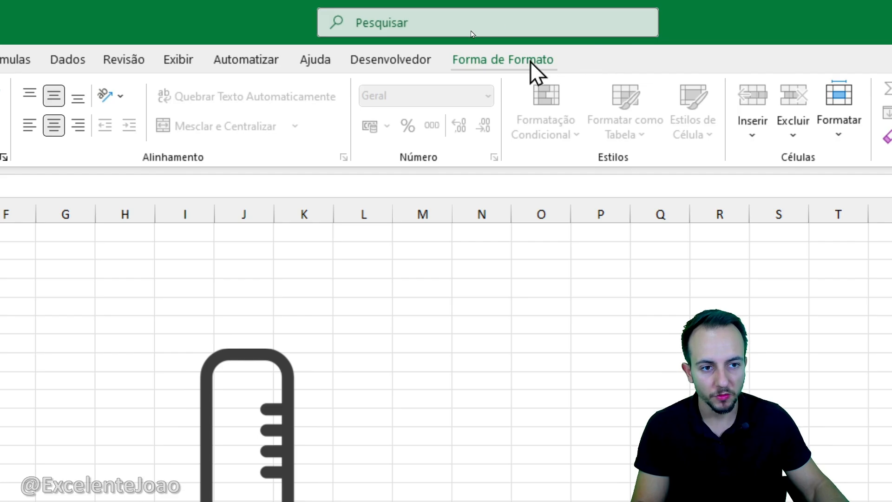
Remove the outline and the fill from the percentage rectangle over the thermometer's bulb
click(530, 60)
click(367, 113)
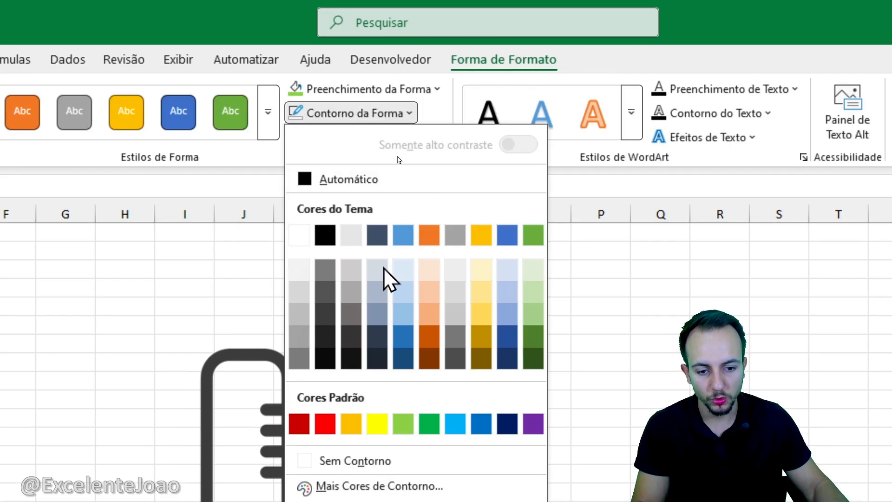
click(362, 460)
click(348, 91)
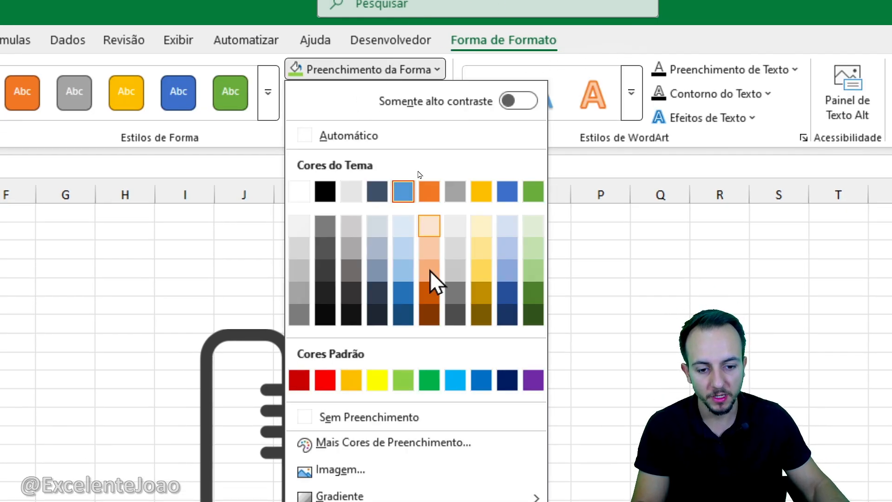
click(369, 417)
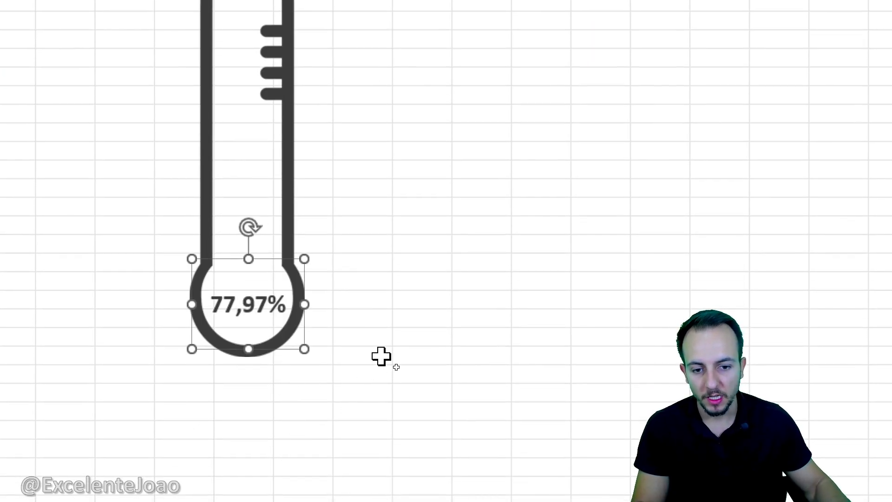
click(379, 357)
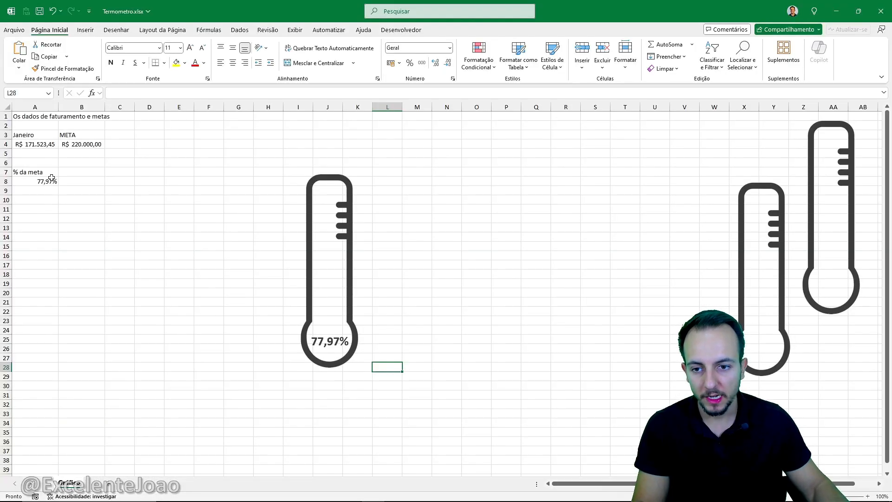
Set January's revenue in A4 to 150000 to test the percentage in the thermometer's bulb
click(51, 180)
click(40, 144)
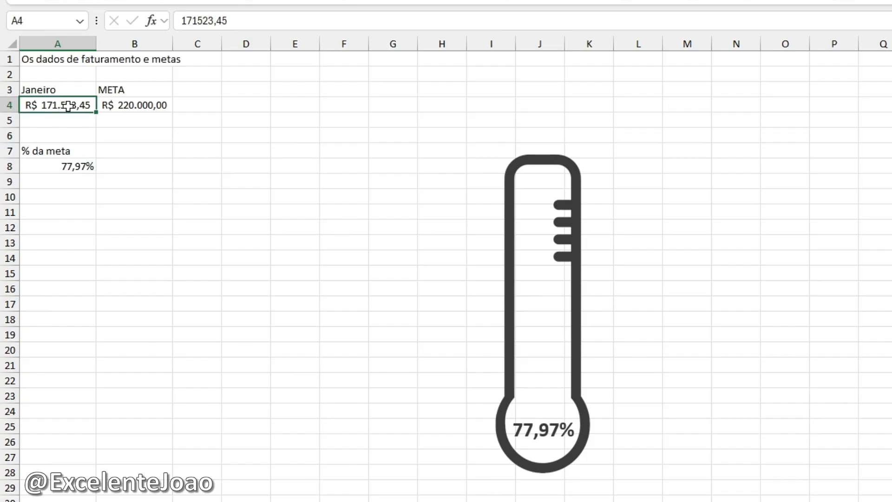
text(150000)
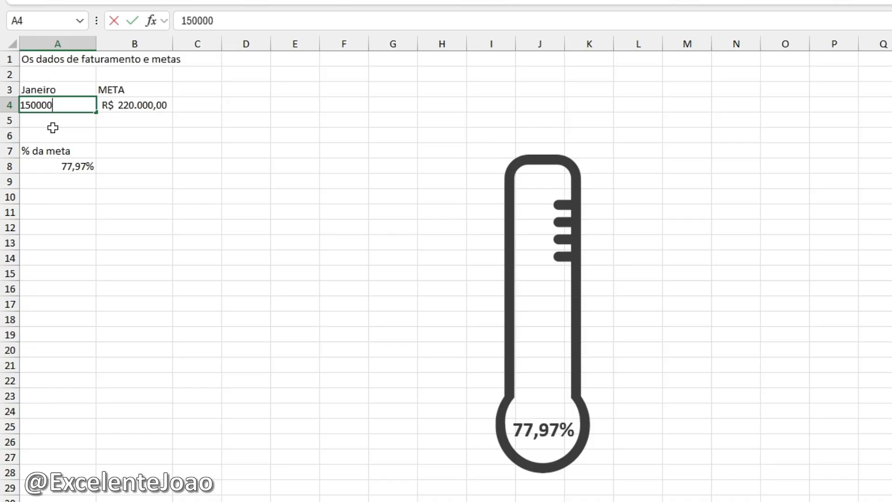
key(ctrl+Return)
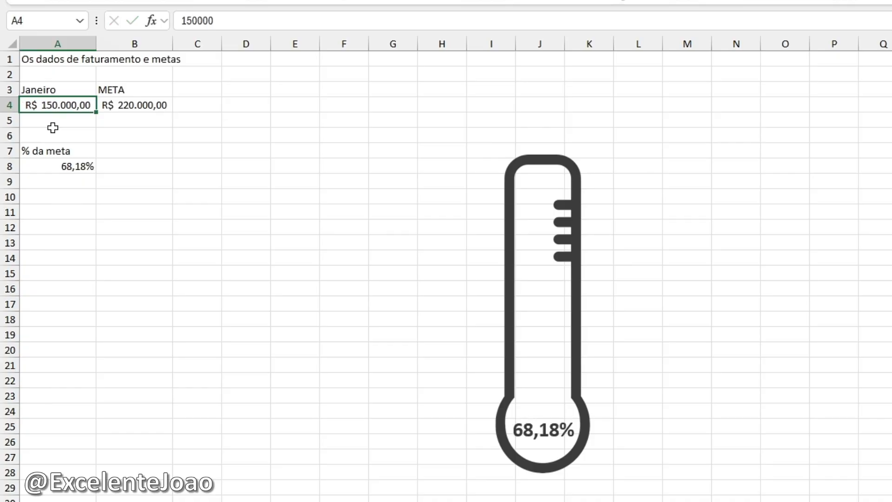
Undo and redo the January revenue change in A4 repeatedly, finishing with it undone
key(ctrl+z)
key(ctrl+y)
key(ctrl+z)
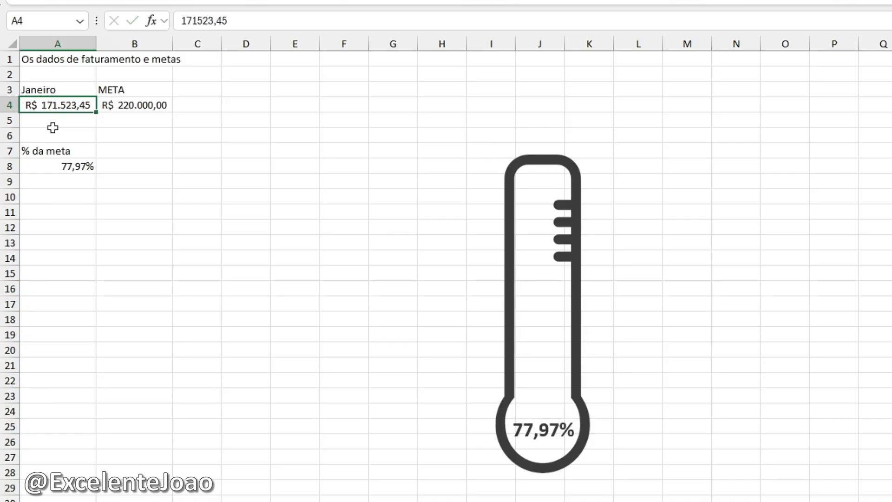
key(ctrl+y)
key(ctrl+z)
key(ctrl+y)
key(ctrl+z)
key(ctrl+y)
key(ctrl+z)
key(ctrl+y)
key(ctrl+z)
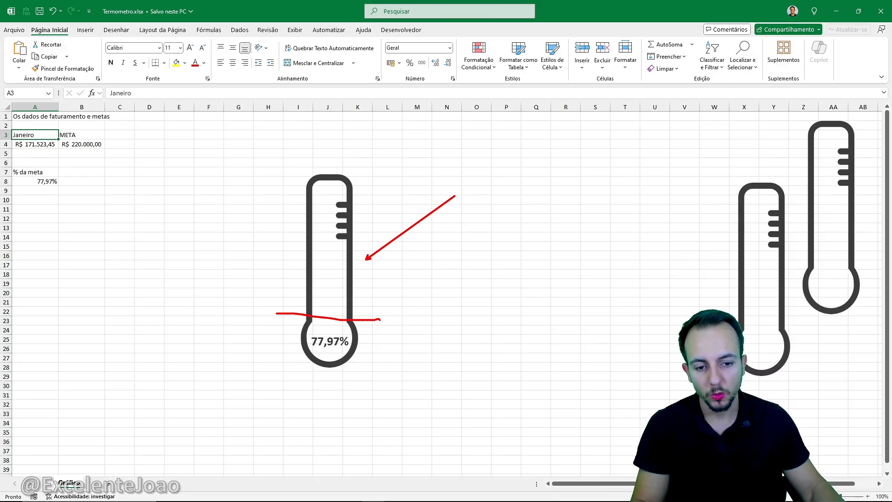
drag(277, 313, 385, 294)
key(Escape)
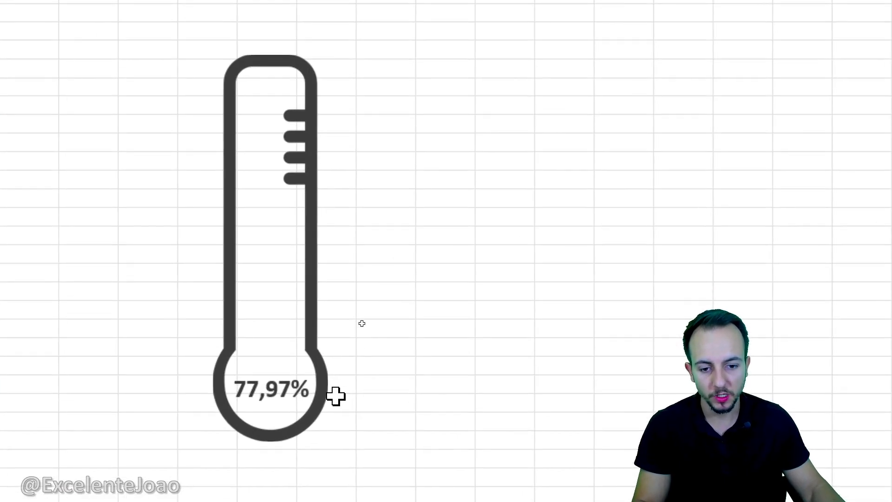
mouse_move(262, 421)
mouse_down()
mouse_move(300, 378)
mouse_move(249, 318)
mouse_move(274, 253)
mouse_move(273, 189)
mouse_up()
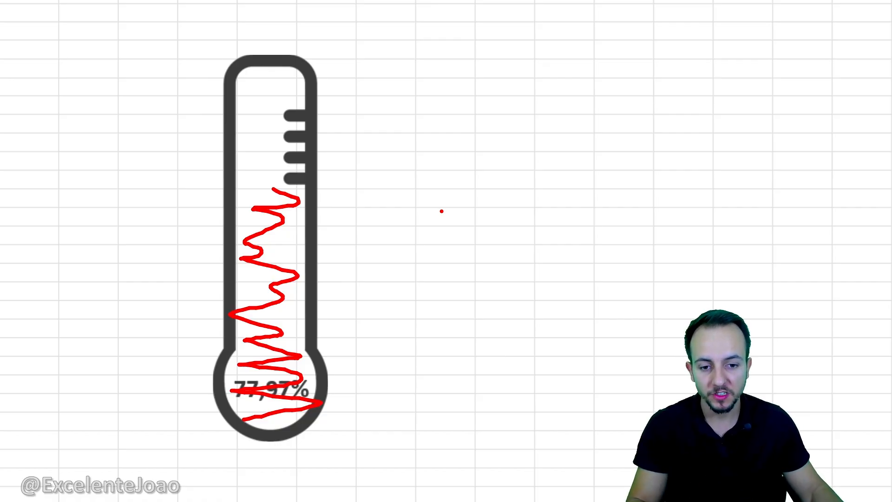
key(Escape)
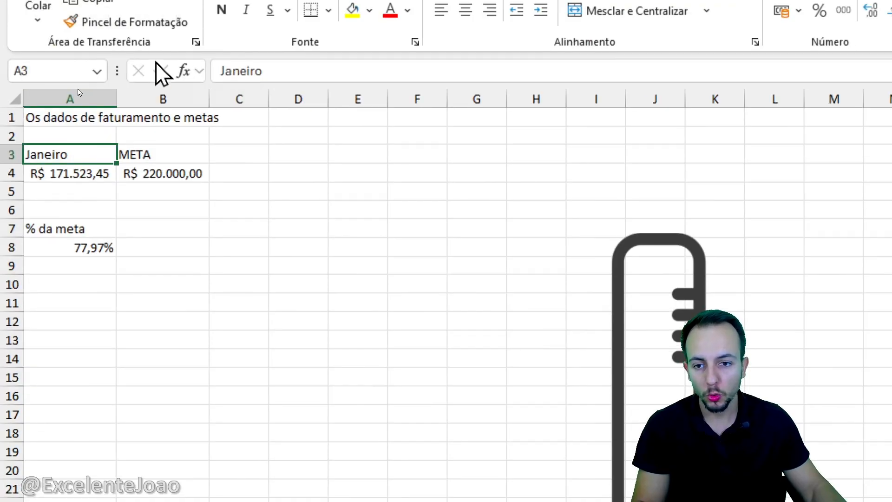
click(93, 160)
click(136, 183)
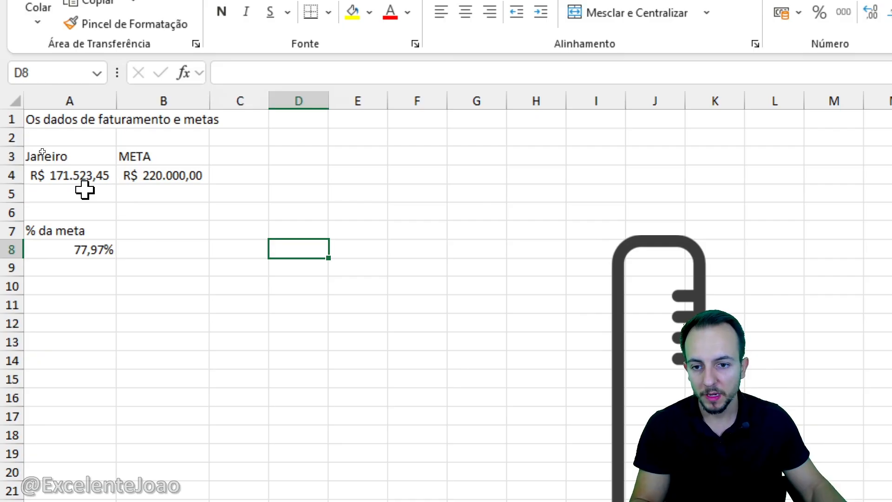
Insert a 2-D clustered column chart from A3:A4 and move it beside the thermometer, over about columns C to H
drag(79, 158, 76, 176)
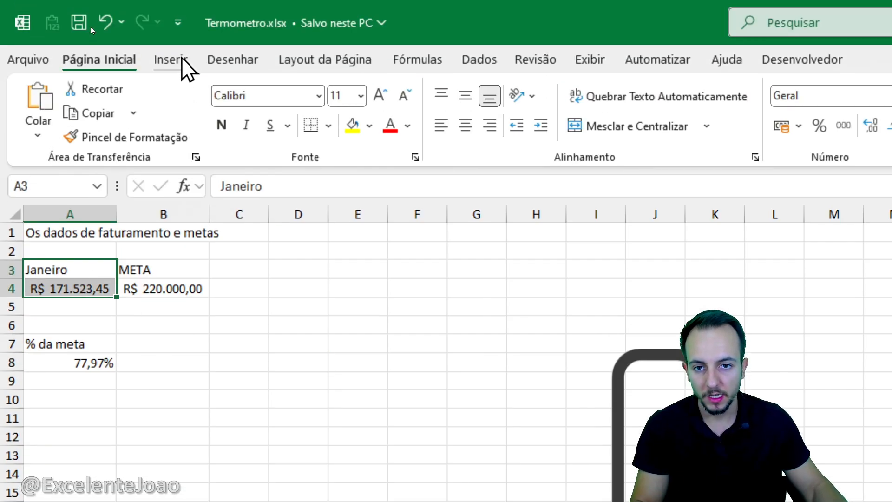
click(180, 62)
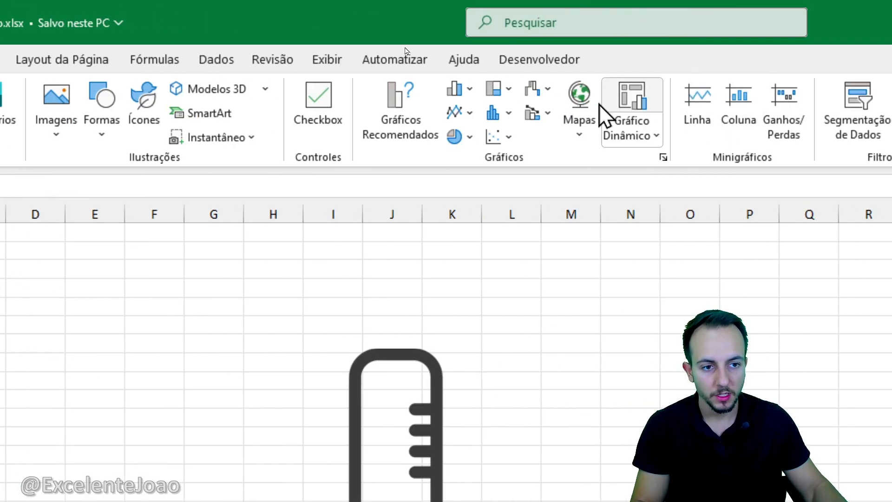
click(470, 88)
click(479, 135)
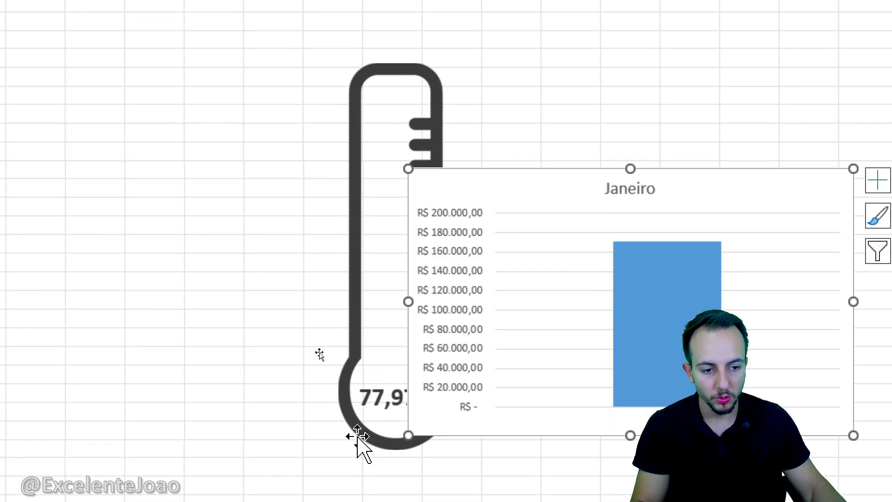
drag(513, 185, 230, 137)
drag(118, 176, 116, 352)
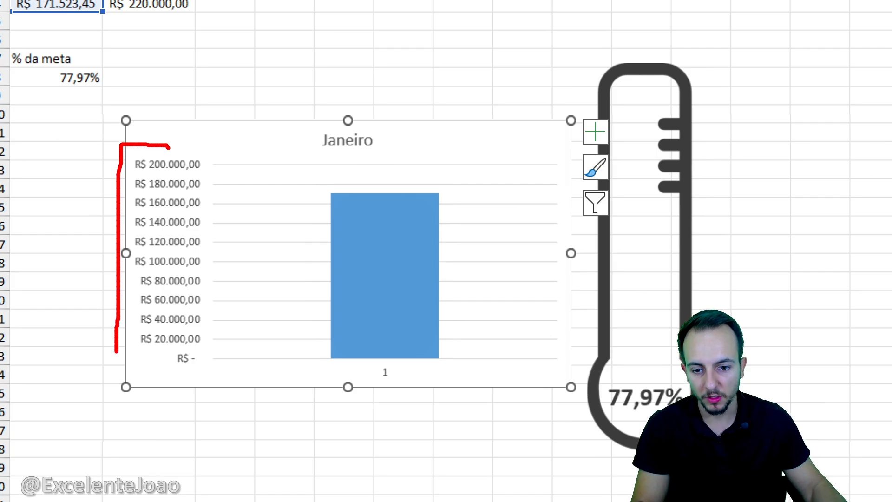
drag(195, 349, 186, 355)
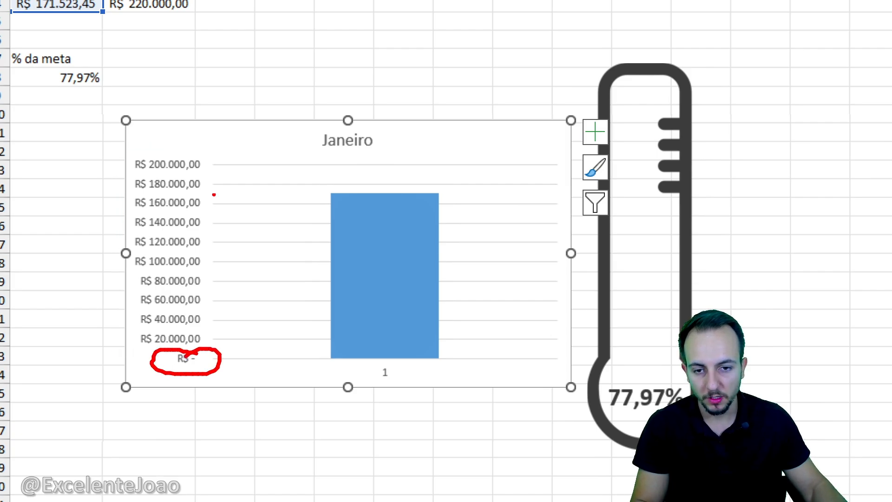
drag(185, 138, 182, 138)
drag(214, 171, 251, 331)
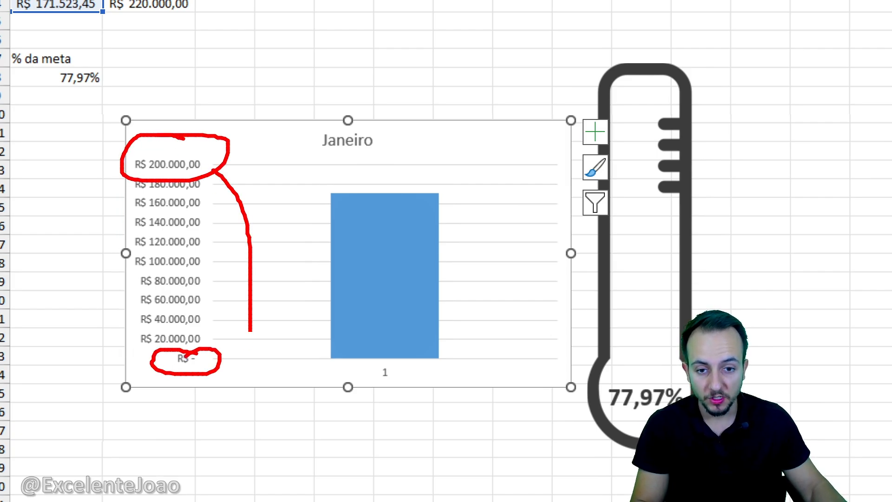
key(Escape)
scroll(256, 77, up, 2)
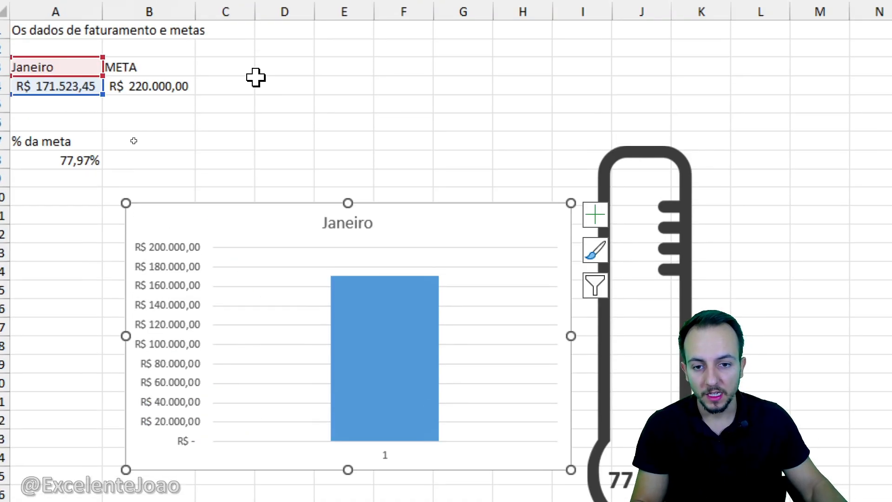
mouse_move(170, 212)
mouse_down()
mouse_move(114, 253)
mouse_move(172, 212)
mouse_move(178, 99)
mouse_up()
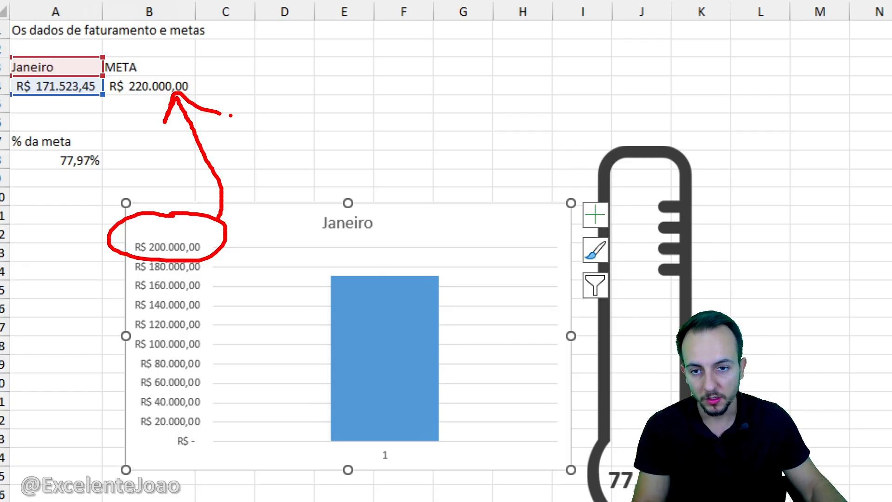
key(Escape)
key(Escape)
scroll(298, 418, down, 2)
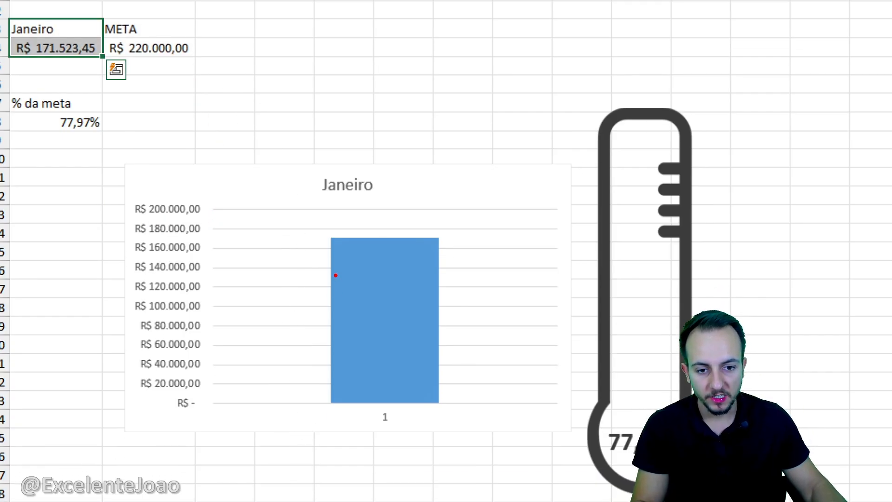
mouse_move(321, 215)
mouse_down()
mouse_move(325, 365)
mouse_move(327, 272)
mouse_up()
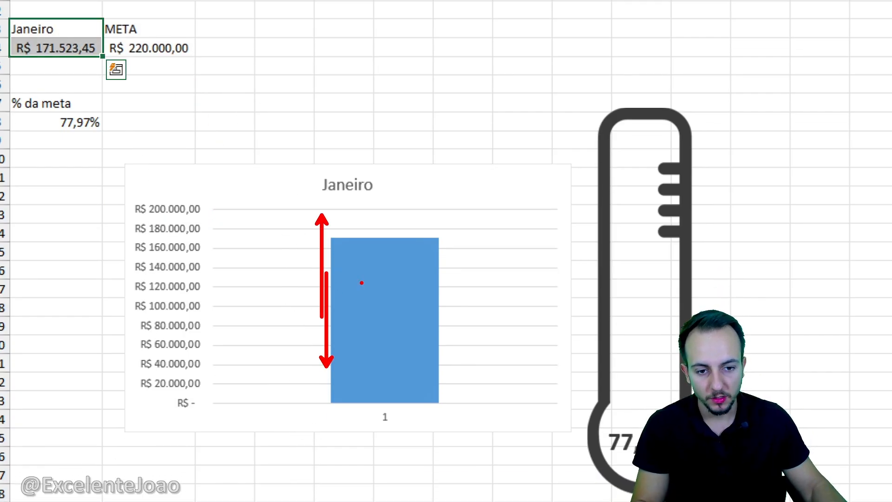
key(Escape)
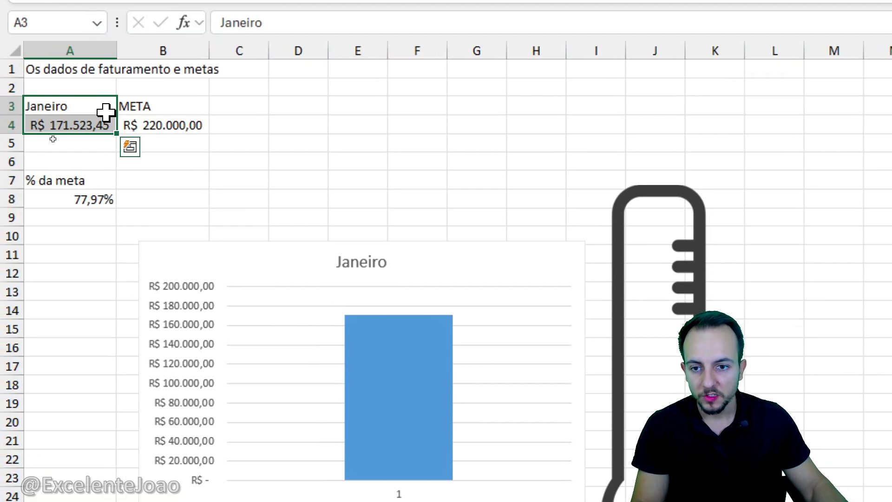
Set January's revenue in A4 to 1000 to test how the column chart's vertical axis rescales
click(88, 52)
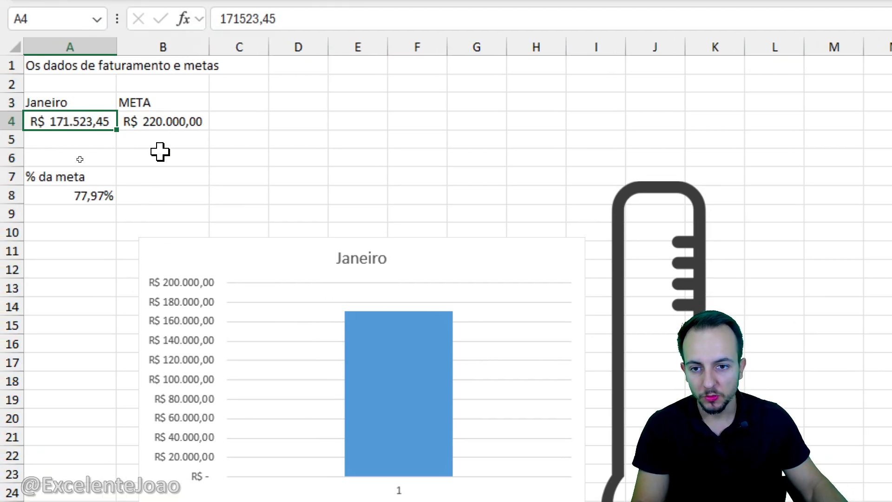
text(1)
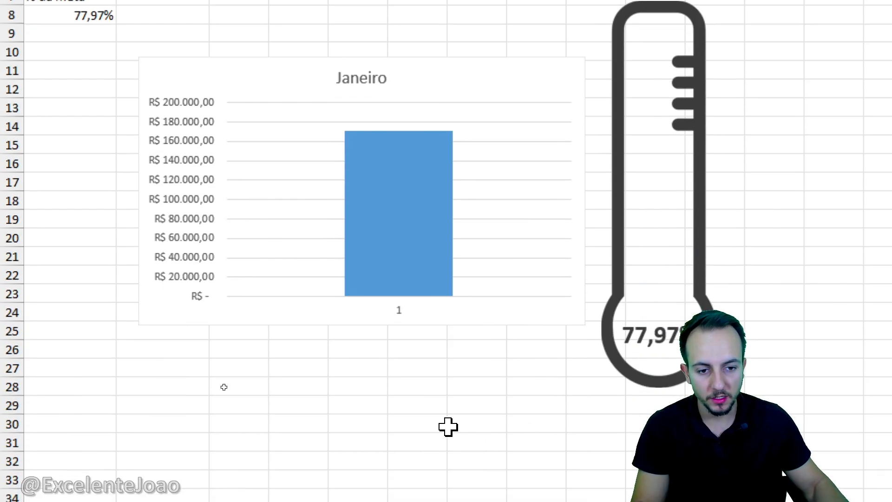
key(Return)
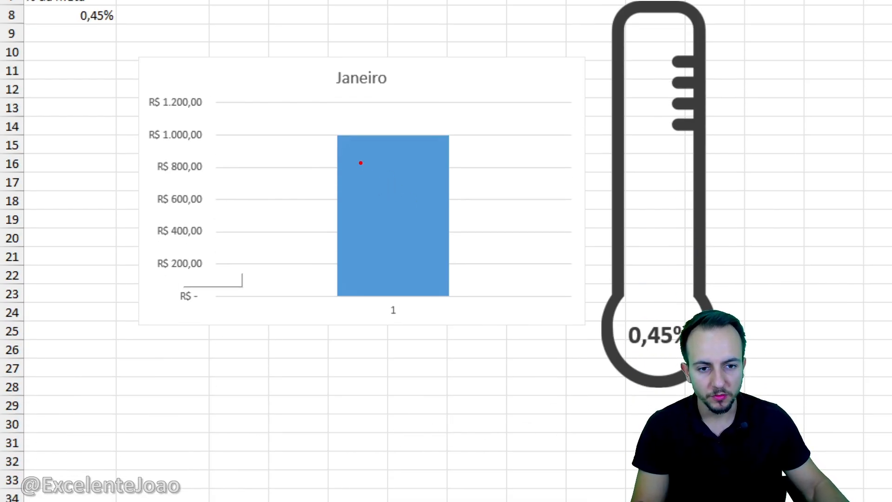
mouse_move(317, 122)
mouse_down()
mouse_move(440, 110)
mouse_move(360, 165)
mouse_up()
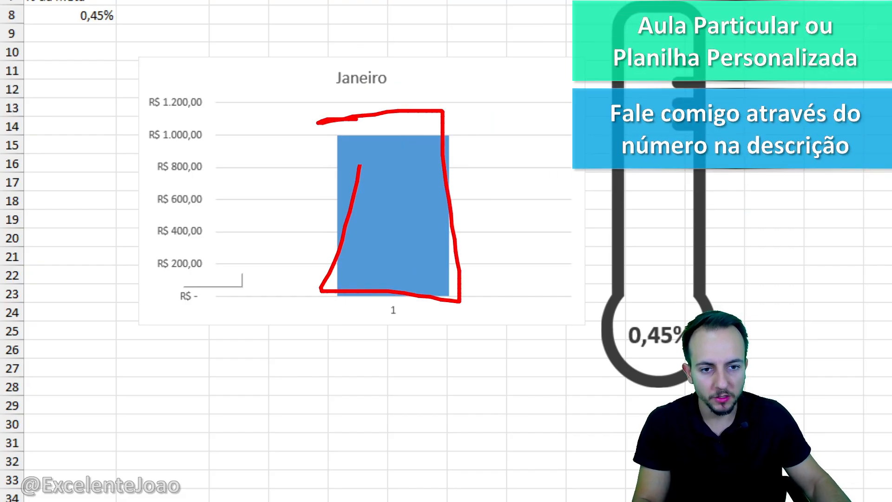
key(Escape)
key(ctrl+2)
mouse_move(208, 84)
mouse_down()
mouse_move(162, 310)
mouse_move(180, 101)
mouse_up()
key(Escape)
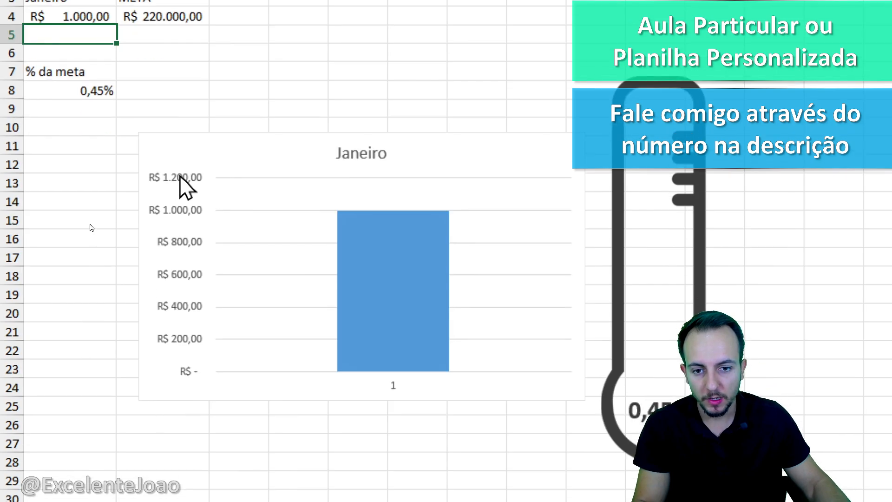
Undo and redo the test change of January's revenue in A4 repeatedly, finishing with it undone
key(ctrl+z)
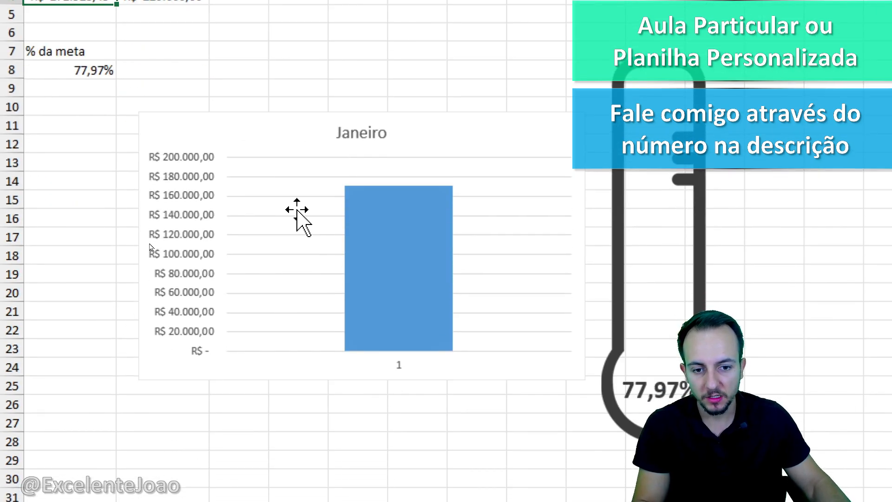
text(999)
key(Tab)
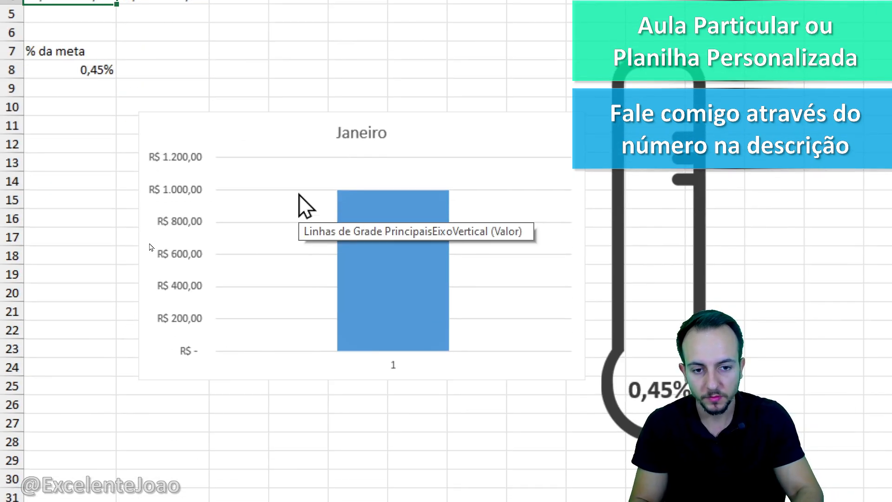
key(ctrl+z)
key(ctrl+y)
key(ctrl+z)
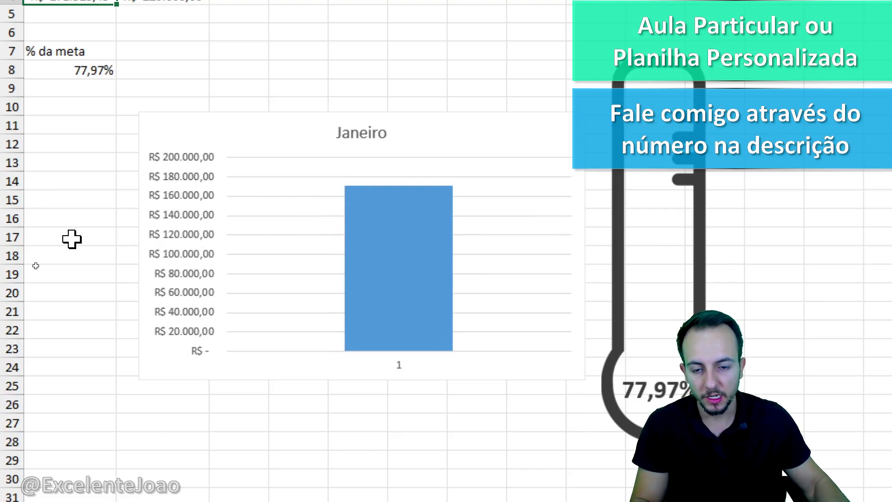
key(ctrl+y)
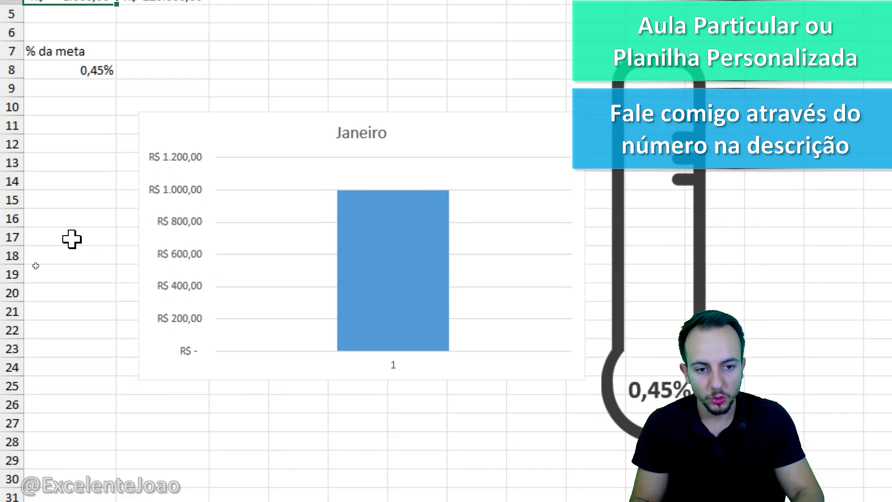
key(ctrl+z)
key(ctrl+y)
key(ctrl+z)
key(ctrl+y)
key(ctrl+z)
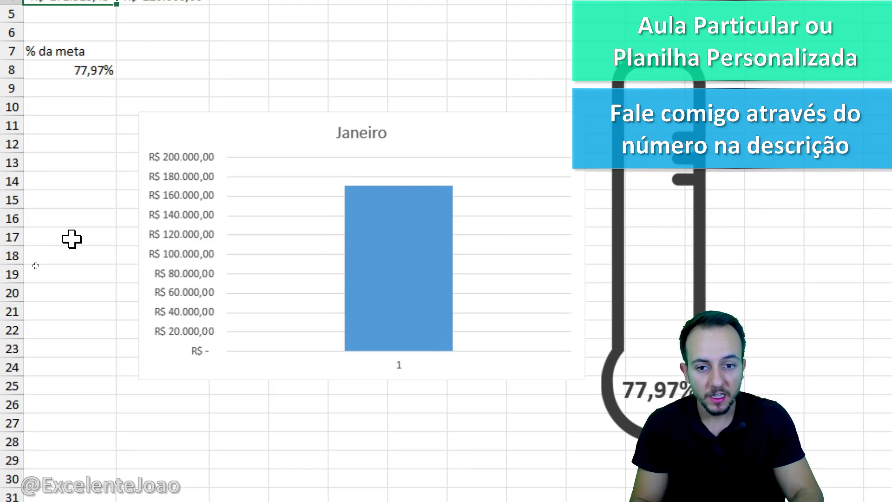
key(ctrl+y)
key(ctrl+z)
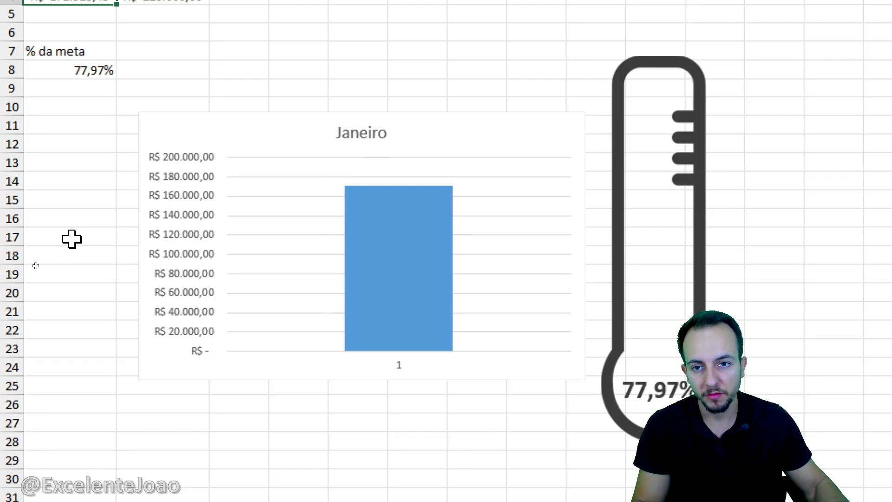
mouse_move(188, 442)
mouse_down()
mouse_move(226, 481)
mouse_move(157, 454)
mouse_up()
mouse_move(185, 236)
mouse_down()
mouse_move(223, 257)
mouse_move(178, 248)
mouse_up()
drag(211, 249, 184, 135)
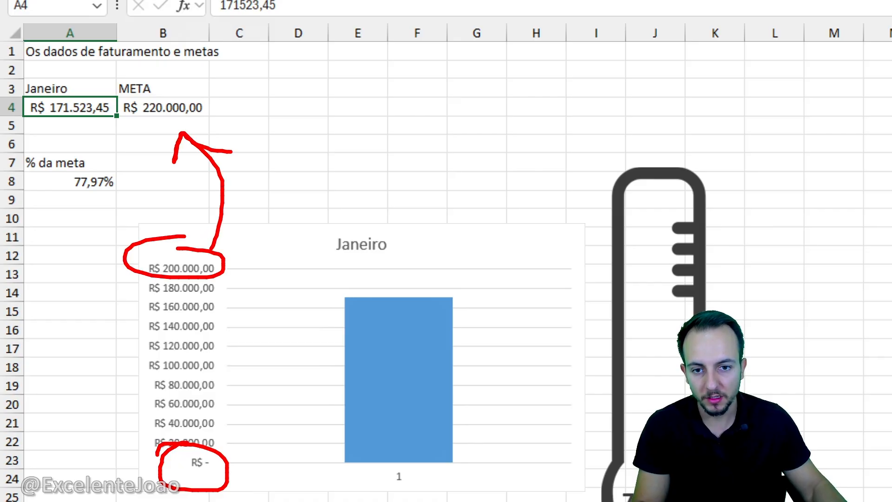
key(Escape)
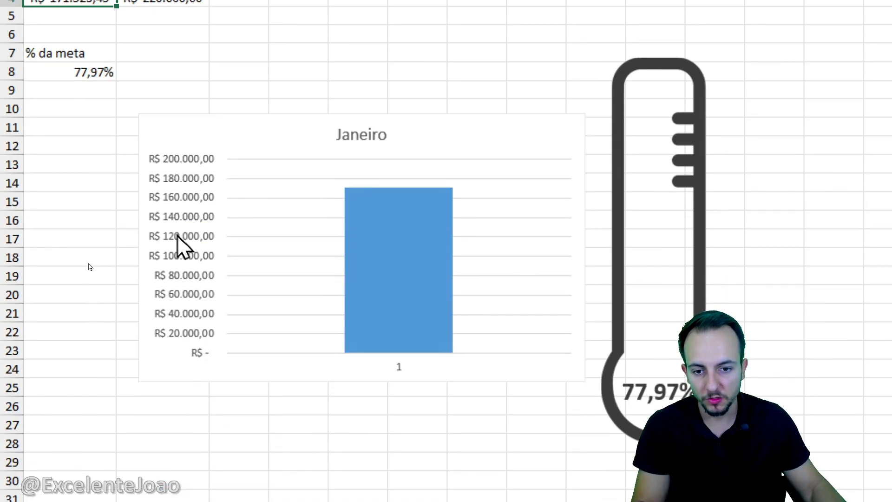
Open the formatting options of the chart's vertical axis and fix its minimum bound at 0
right_click(177, 235)
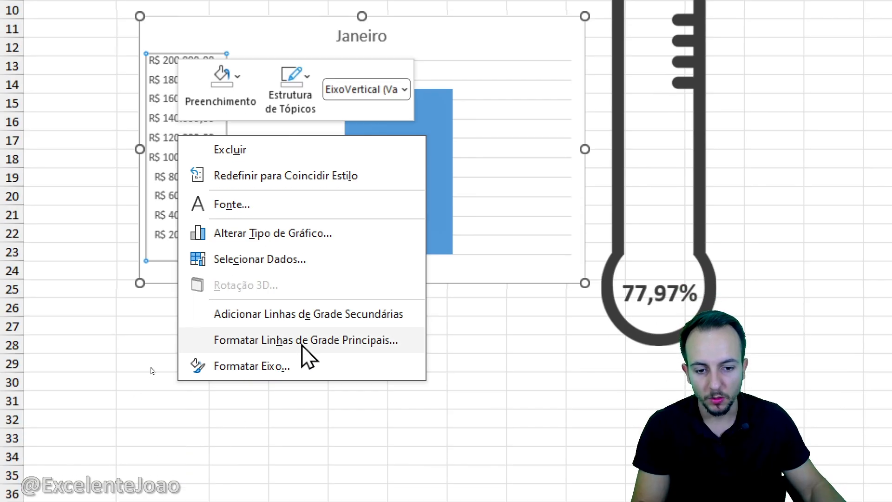
click(294, 411)
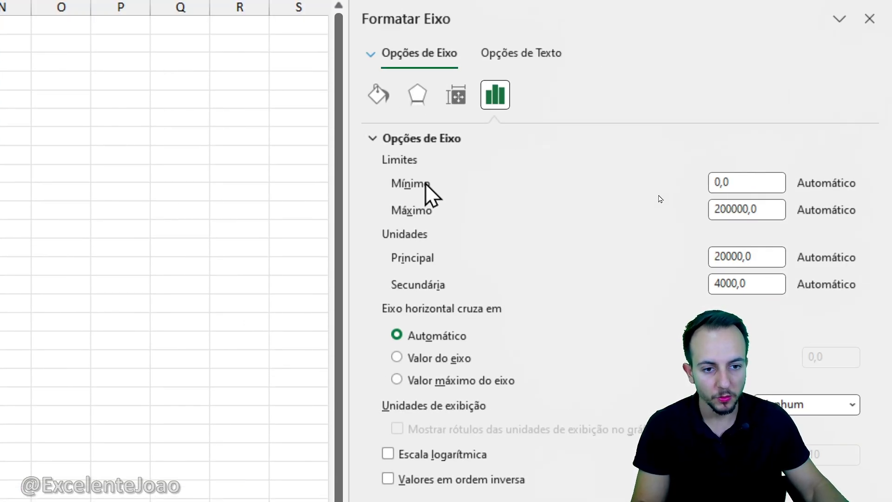
key(ctrl+2)
drag(426, 164, 453, 182)
mouse_move(750, 179)
mouse_down()
mouse_move(702, 163)
mouse_move(703, 189)
mouse_up()
key(Escape)
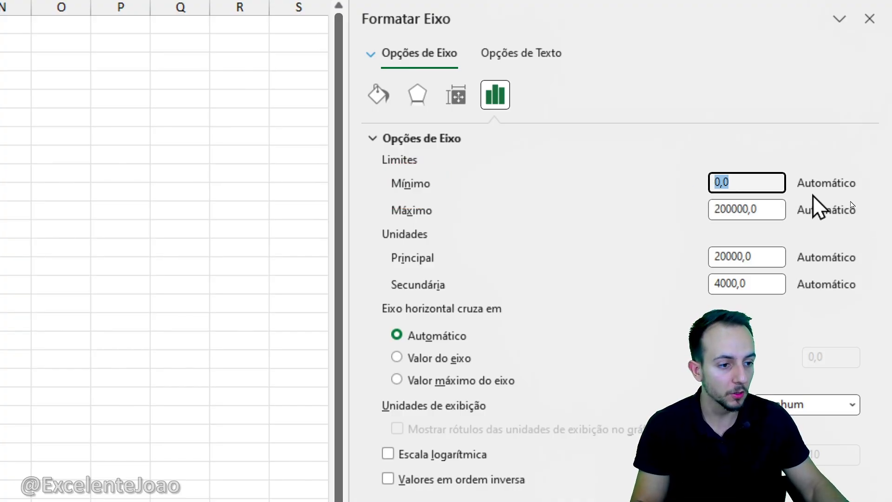
key(Escape)
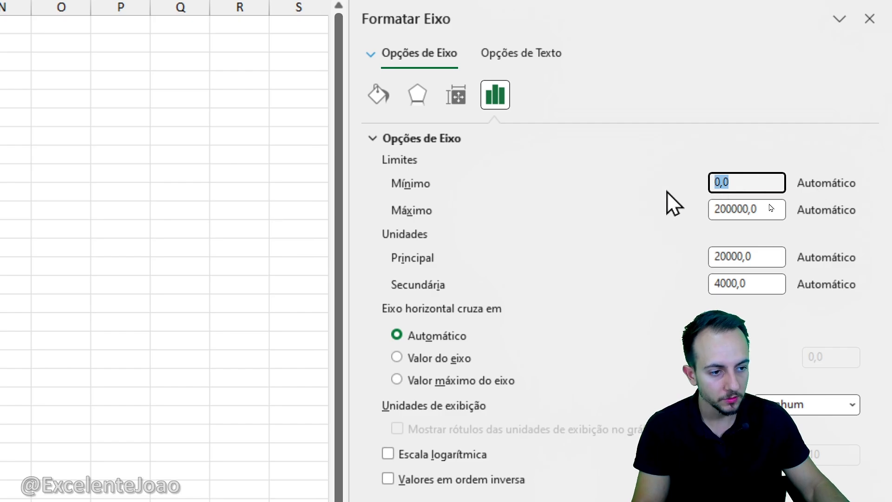
text(0)
key(Return)
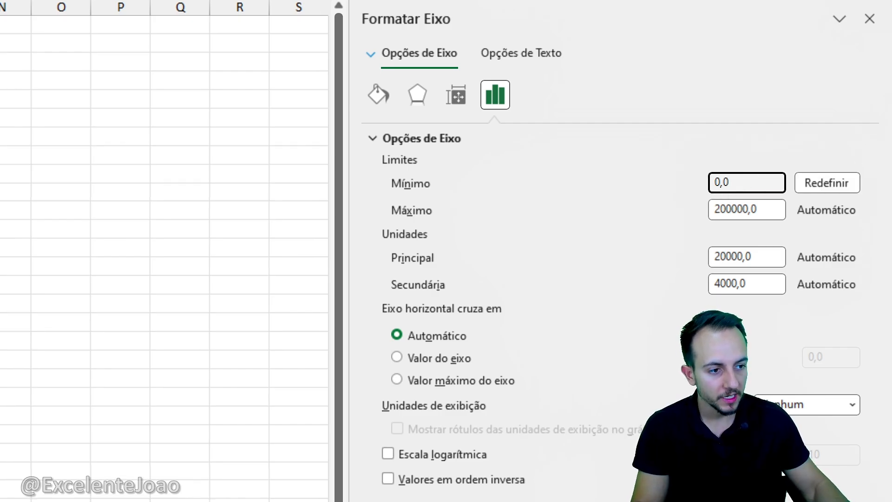
drag(836, 151, 774, 148)
key(Escape)
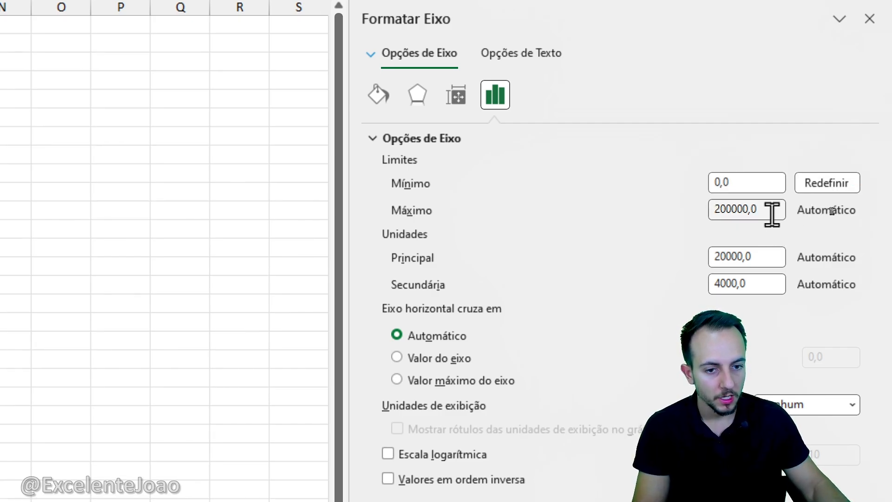
Set the vertical axis's maximum bound to 220000 to match the revenue target
drag(772, 214, 710, 215)
text(220)
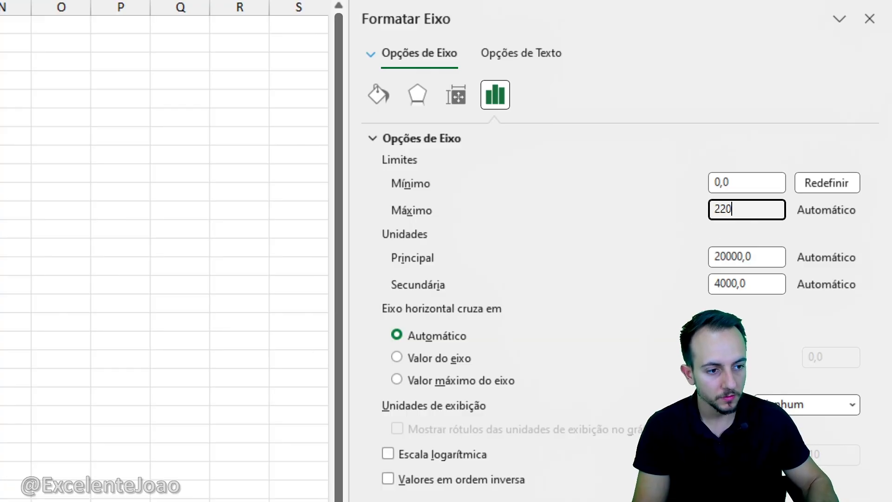
text(000)
key(Return)
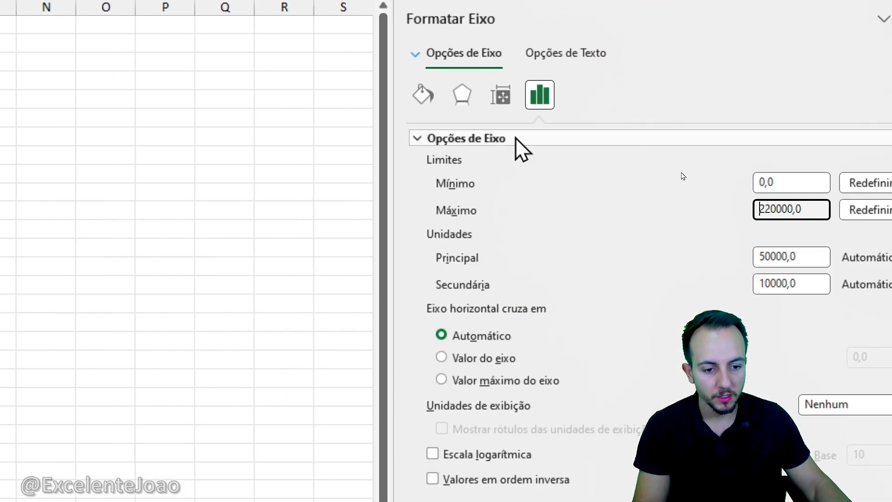
Give the vertical axis a custom number format with the code "" to hide its labels, and close the axis formatting options
click(515, 138)
click(447, 217)
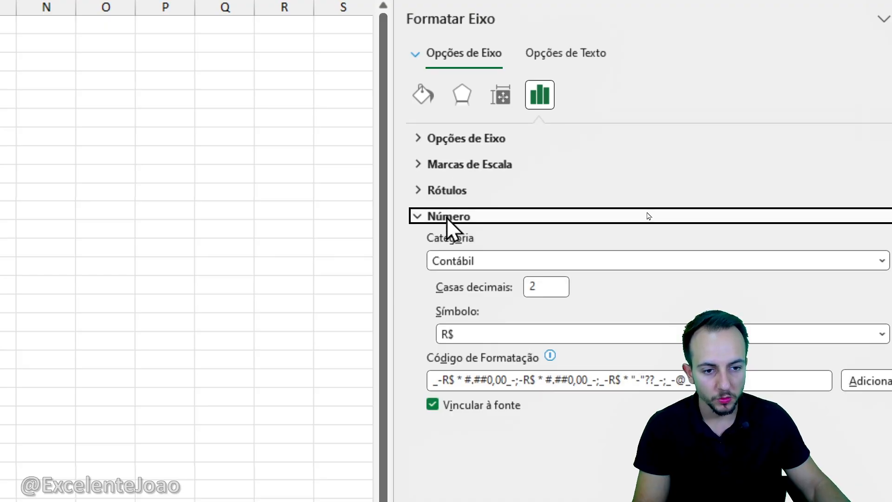
click(468, 265)
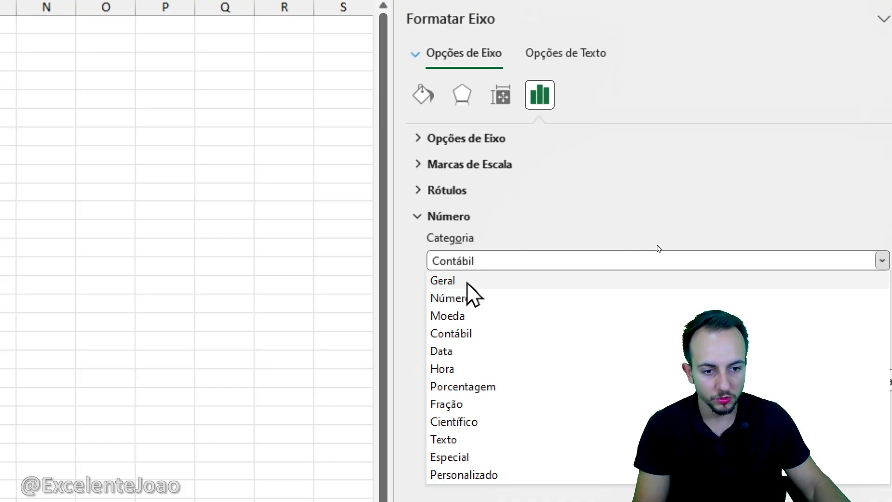
click(466, 281)
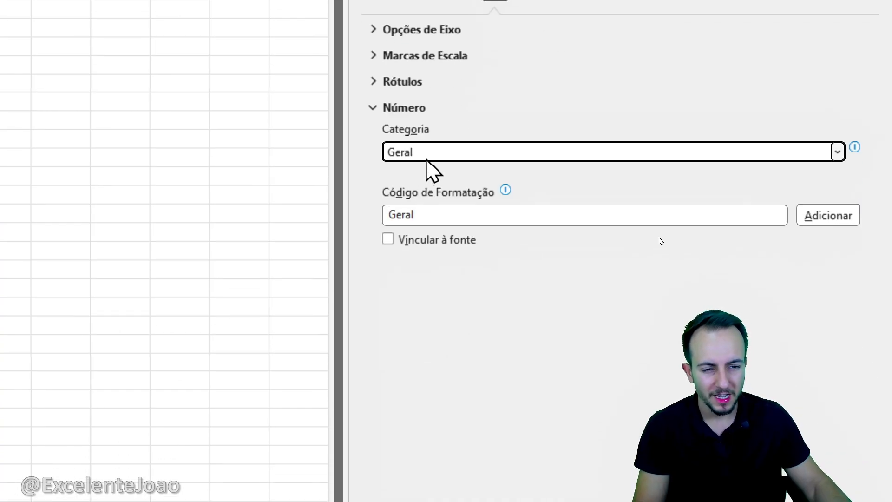
click(427, 158)
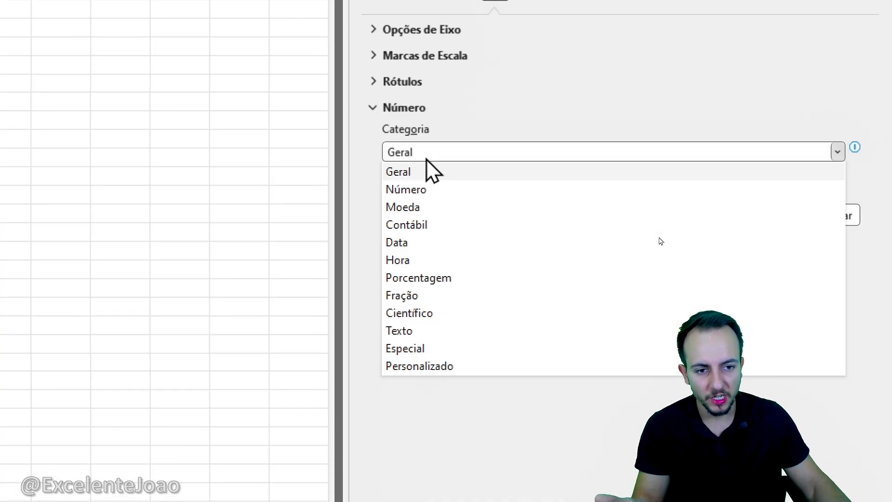
click(471, 362)
drag(464, 246, 348, 249)
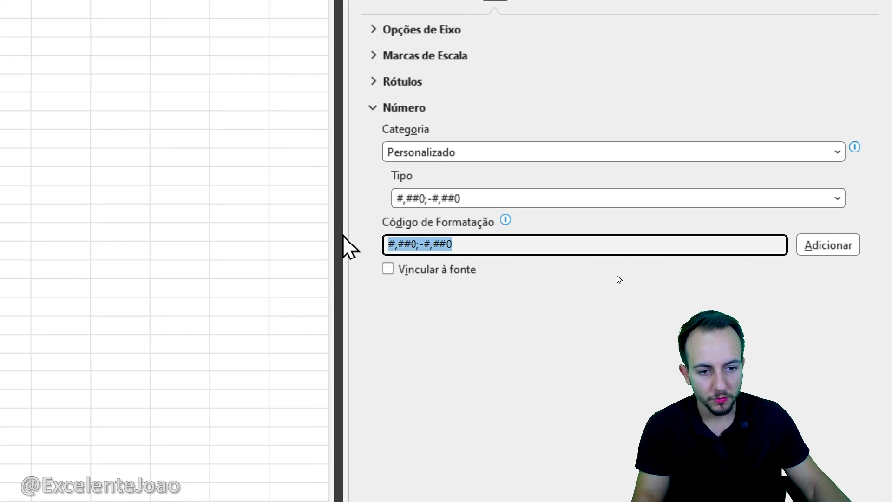
text(")
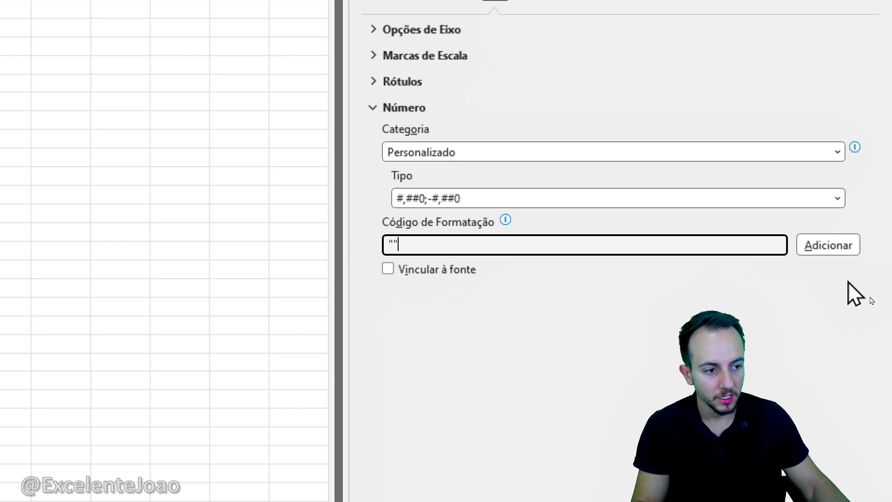
click(828, 246)
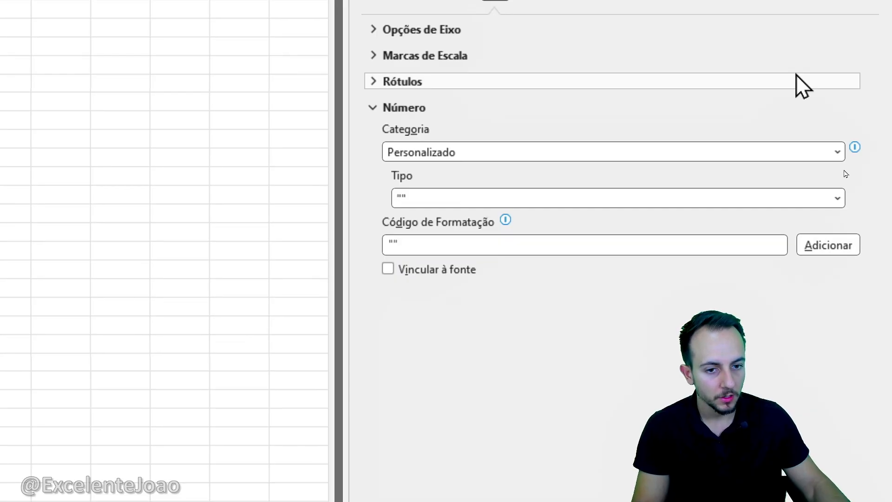
click(871, 78)
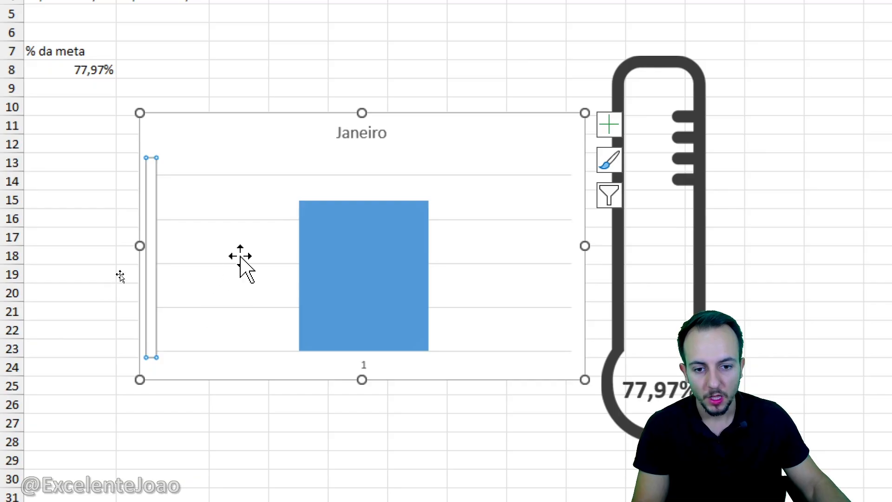
Delete the major gridlines and the horizontal axis from the column chart
click(246, 265)
key(Delete)
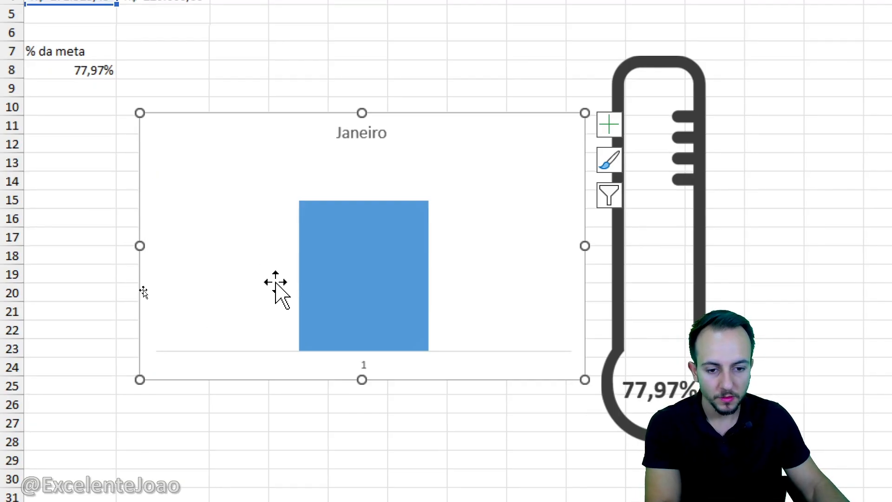
click(364, 367)
key(Delete)
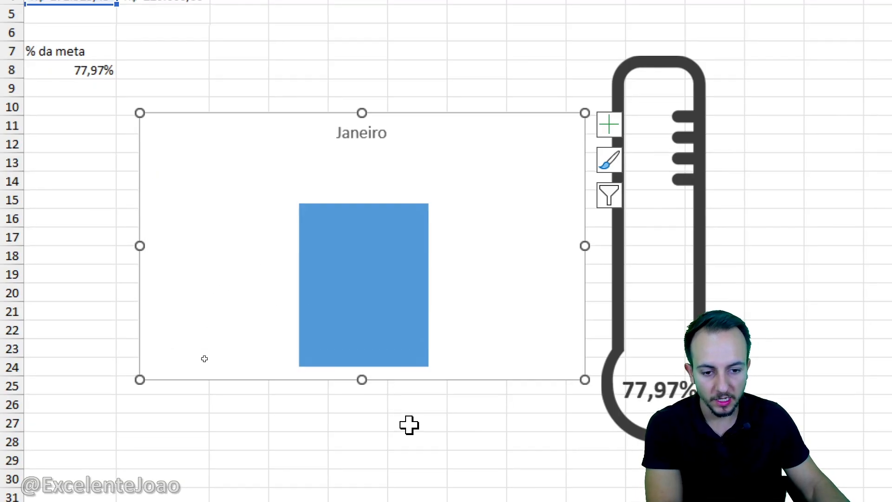
Delete the "Janeiro" title from the column chart and deselect the chart
click(374, 137)
key(Delete)
scroll(466, 436, down, 1)
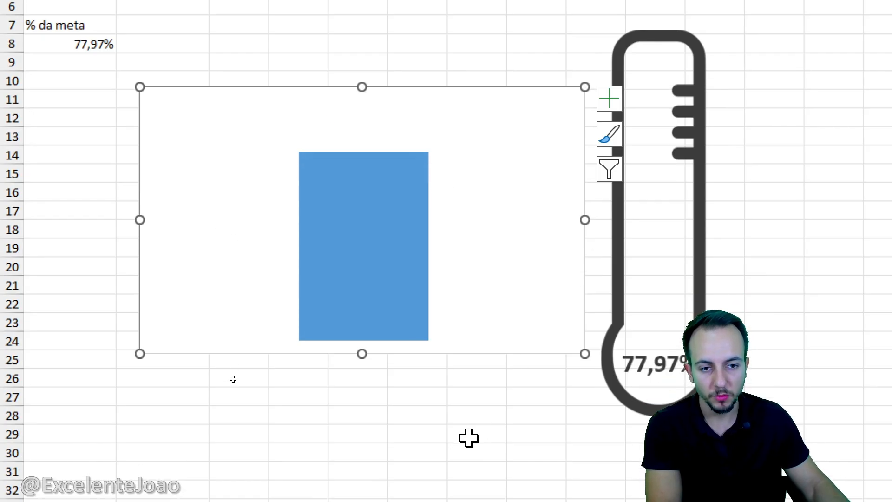
click(466, 437)
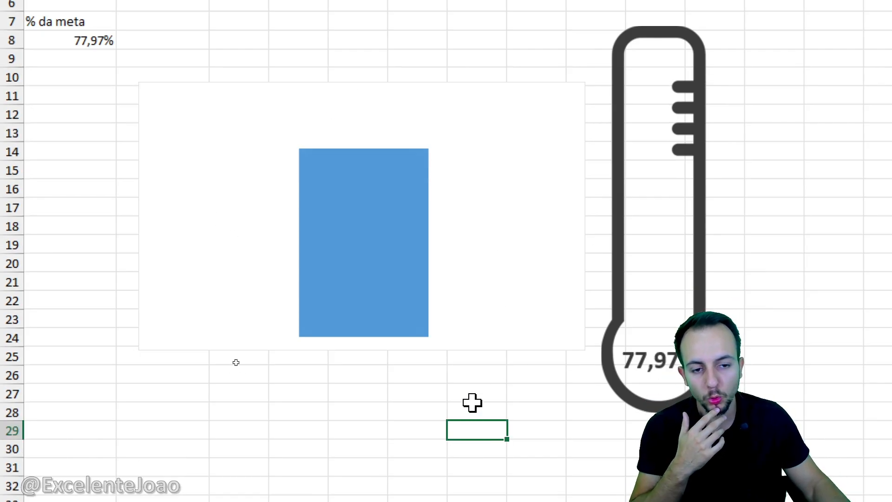
Test the chart by entering 15000 as January's revenue in cell A4, and undo that entry
scroll(266, 218, up, 2)
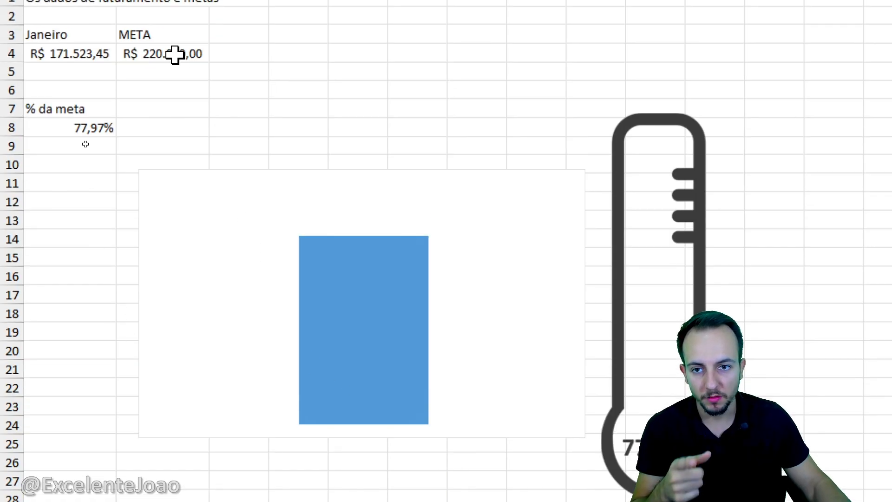
click(67, 73)
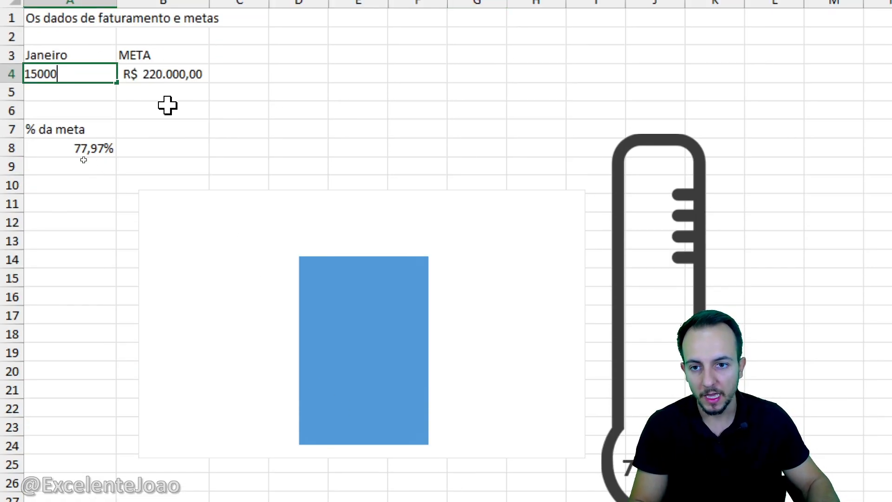
key(ctrl+Return)
drag(275, 375, 381, 389)
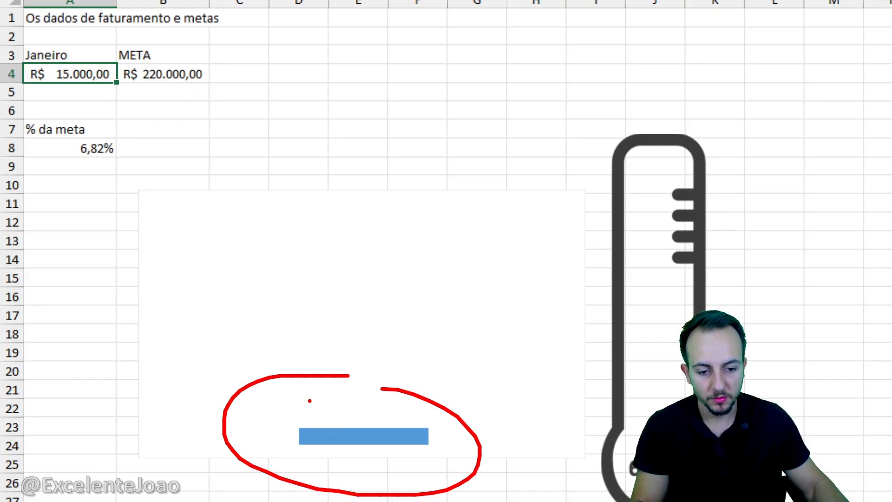
key(Escape)
key(ctrl+2)
drag(595, 299, 555, 300)
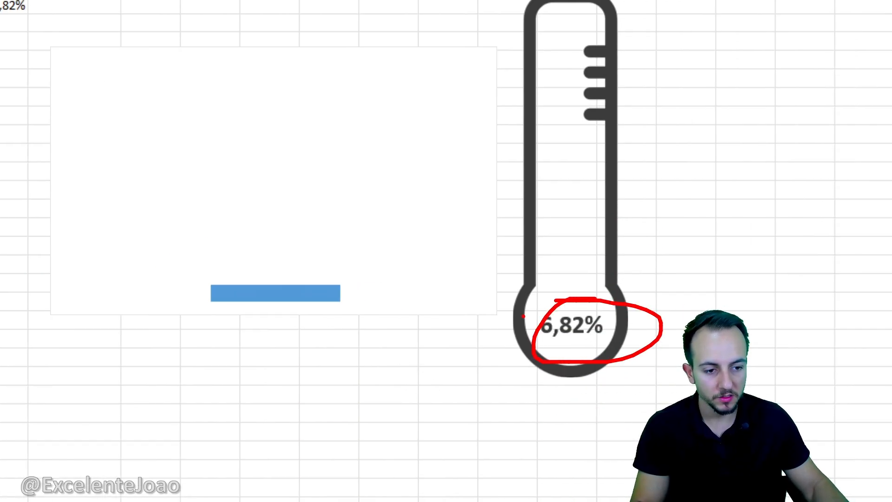
mouse_move(340, 286)
mouse_down()
mouse_move(186, 266)
mouse_move(295, 281)
mouse_move(341, 99)
mouse_up()
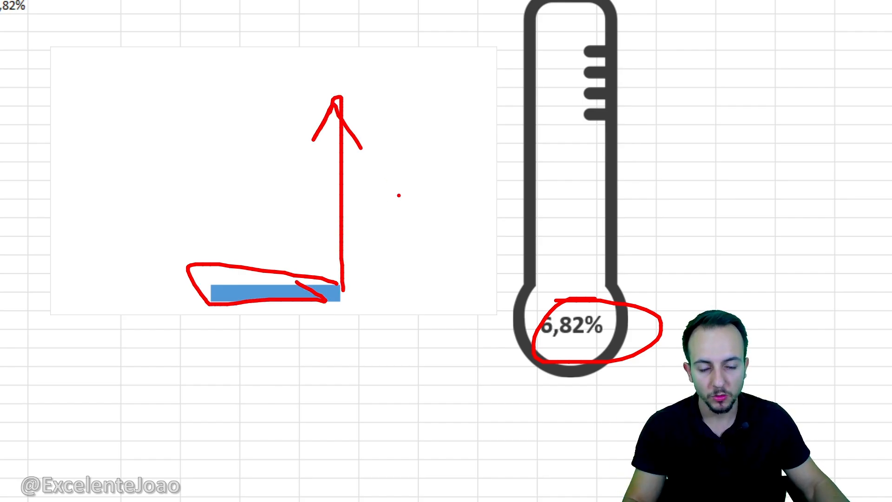
key(Escape)
key(F9)
mouse_move(445, 198)
mouse_down()
mouse_move(549, 290)
mouse_move(456, 207)
mouse_up()
key(ctrl+z)
Remove the outline and the fill from the column chart's area
drag(394, 134, 567, 103)
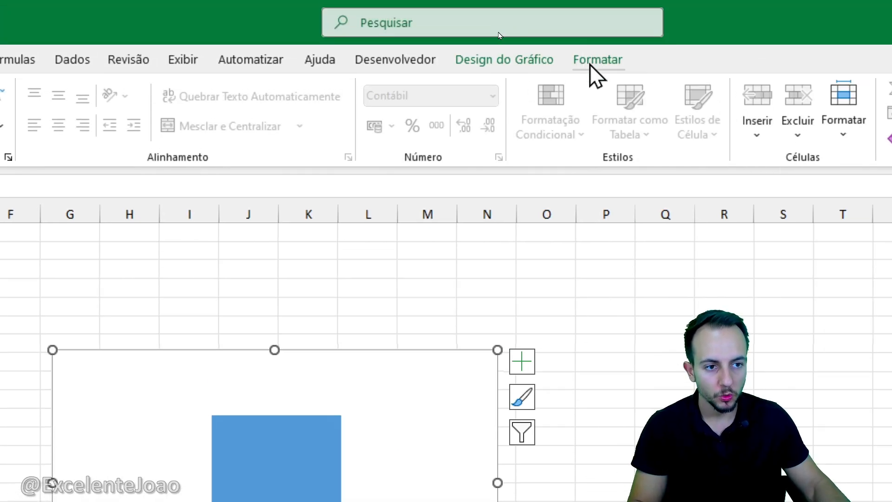
click(596, 75)
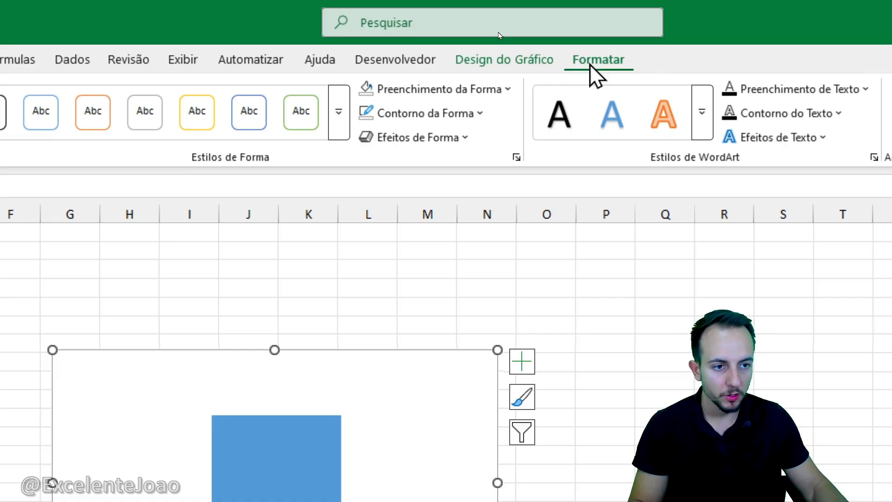
click(465, 114)
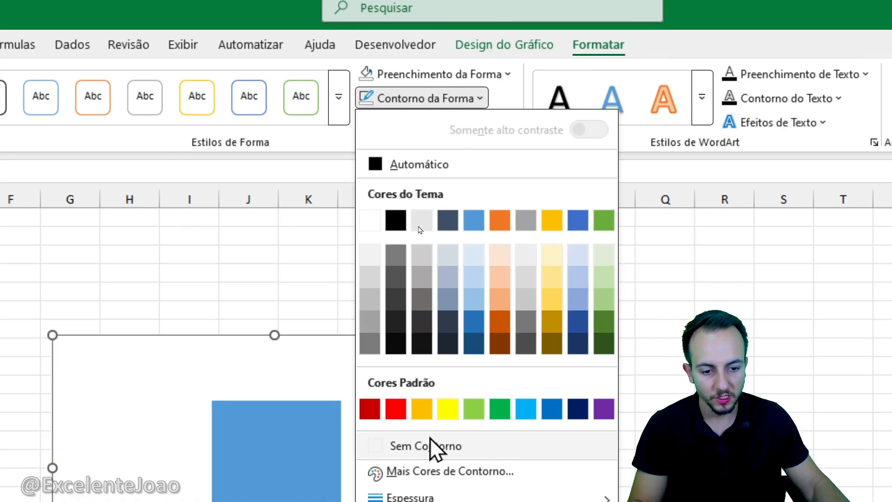
click(431, 442)
click(439, 74)
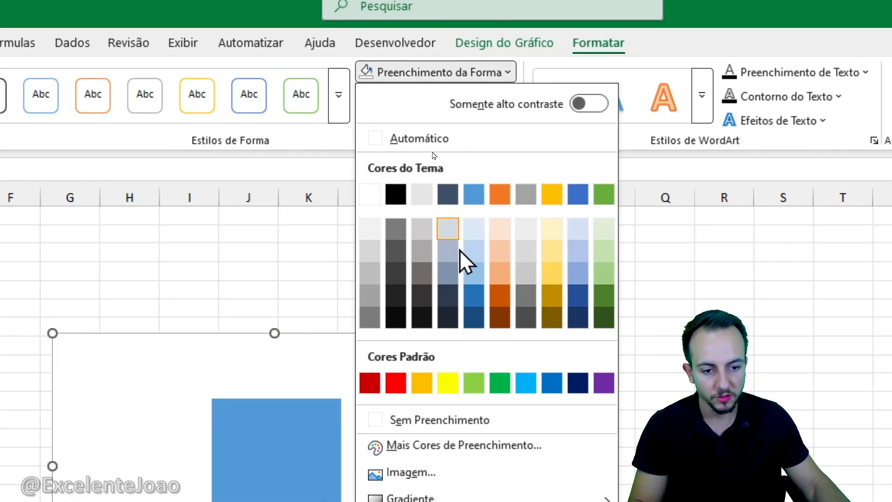
click(438, 419)
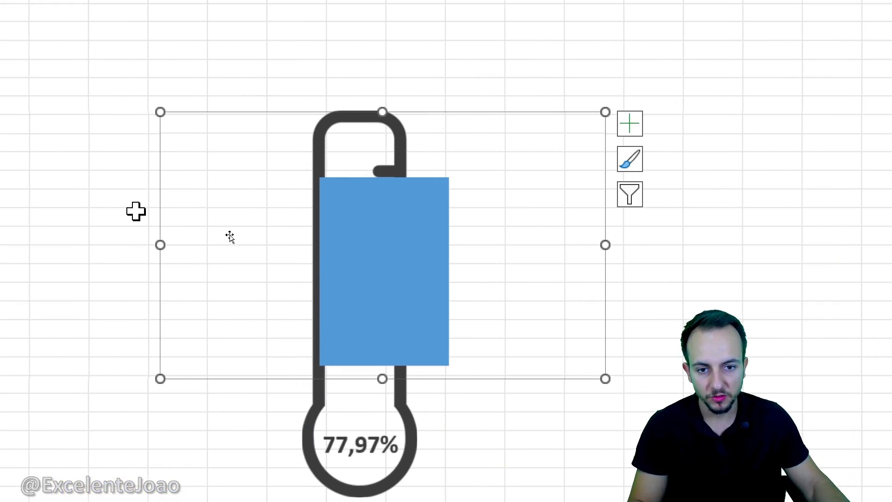
Place the chart over the thermometer picture and narrow it so the column matches the width of the tube
drag(162, 244, 264, 242)
drag(522, 103, 432, 81)
drag(534, 208, 514, 209)
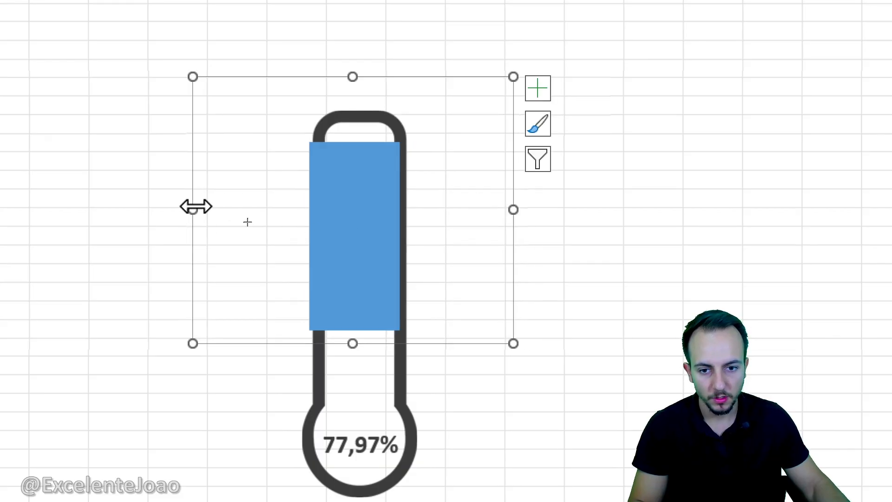
drag(195, 207, 204, 208)
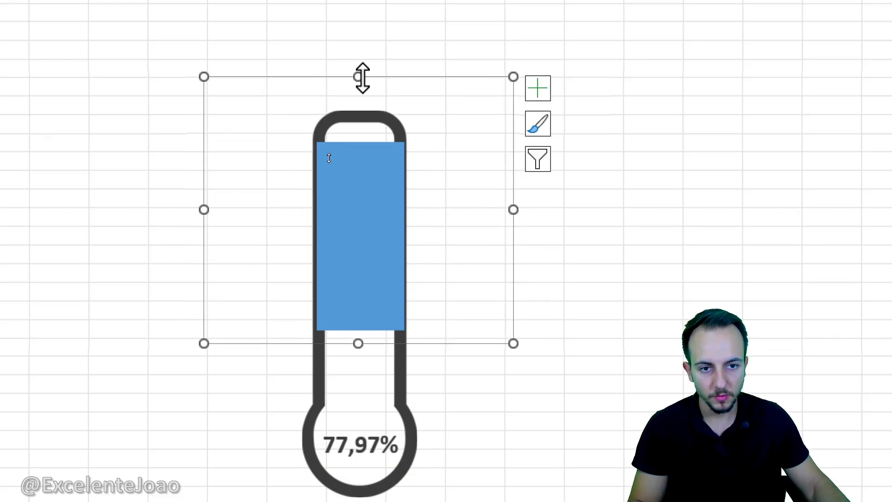
drag(358, 77, 358, 71)
mouse_move(353, 187)
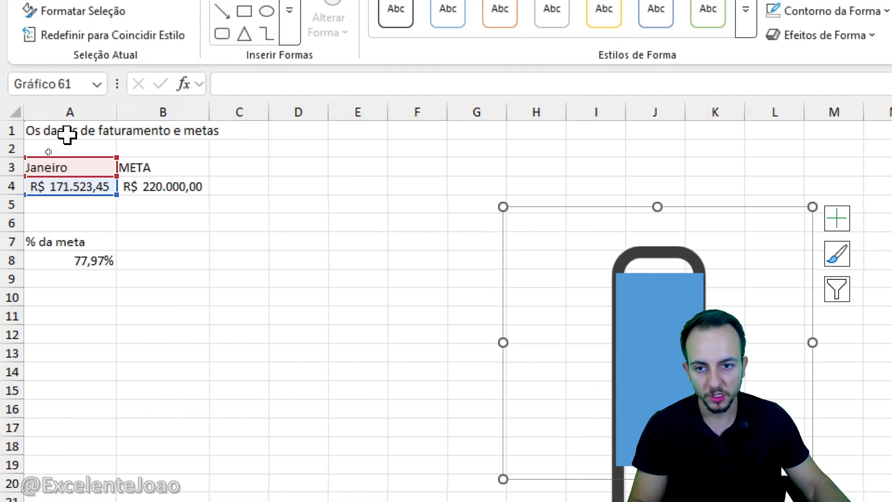
Enter 171523,5 in cell D4 as a backup note of January's revenue
click(160, 293)
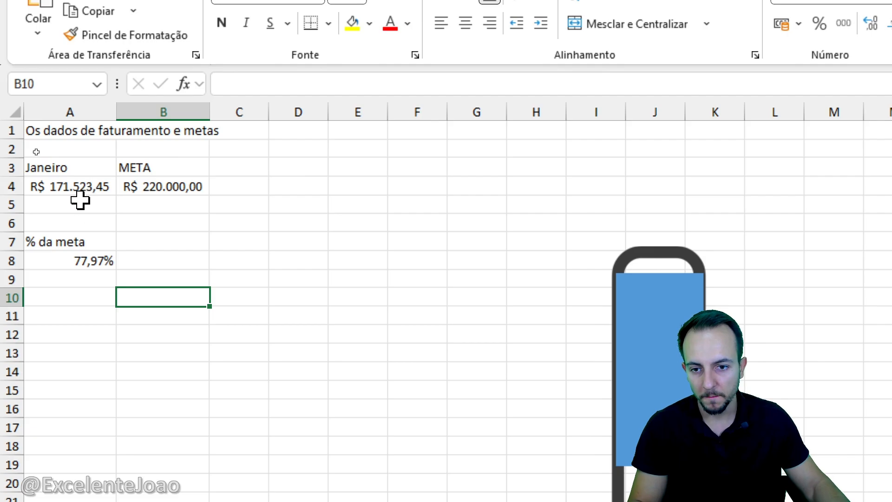
click(307, 188)
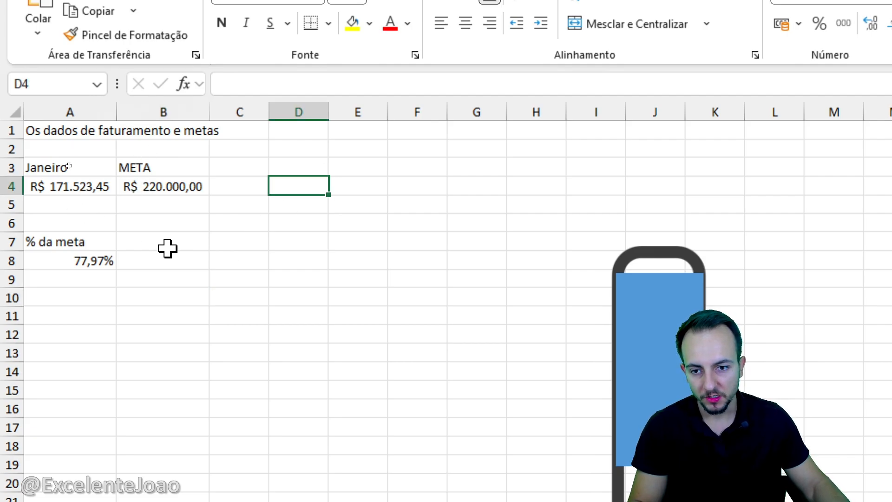
text(171)
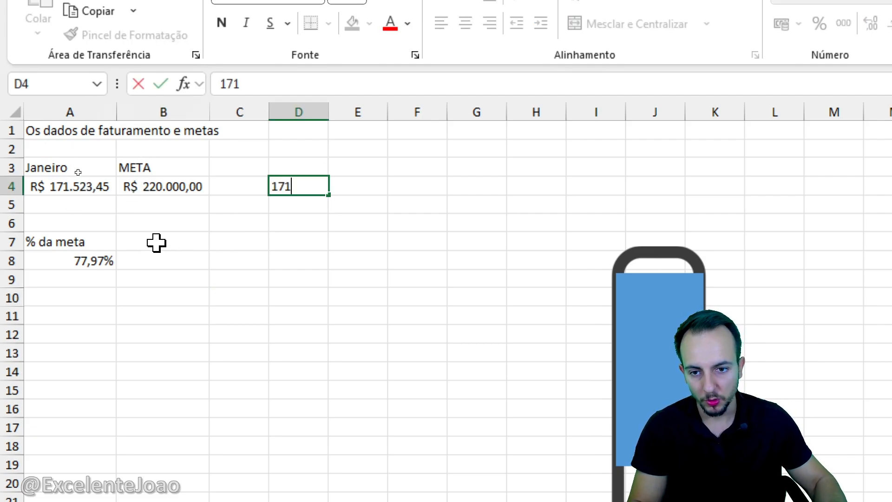
text(523,5)
key(Return)
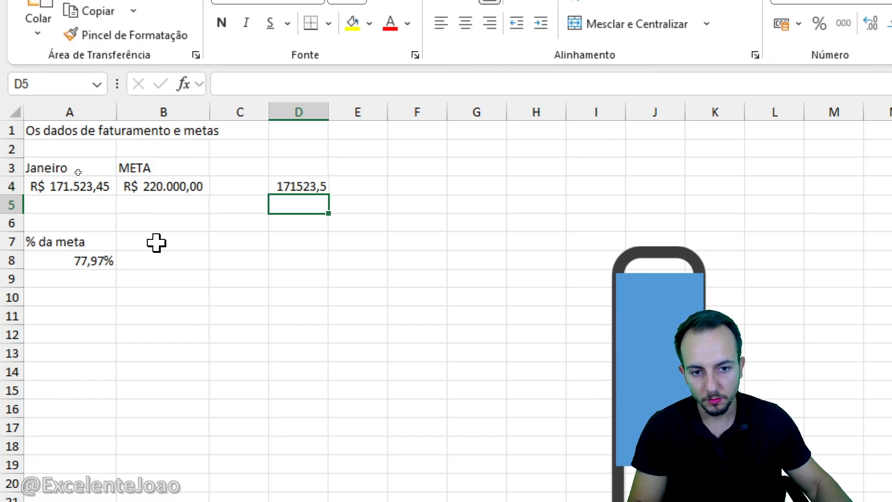
Set January's revenue in cell A4 to 220.000 to match the target in META
click(52, 191)
text(220)
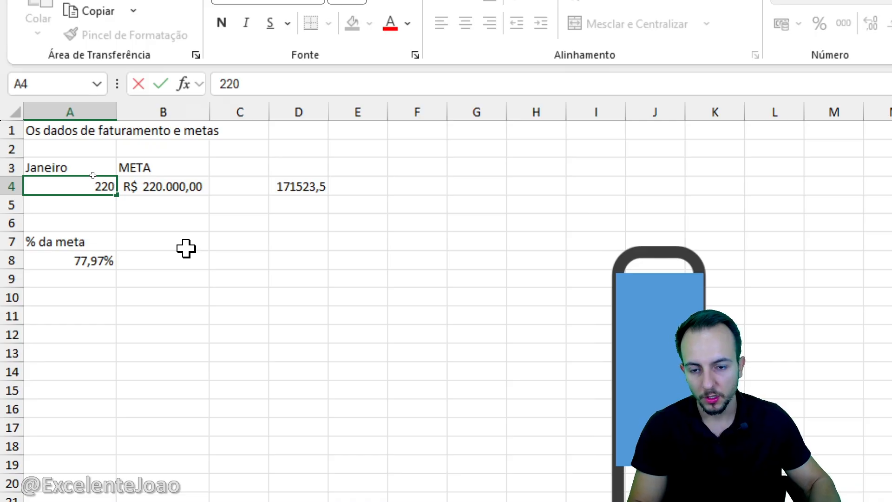
text(.000)
key(Return)
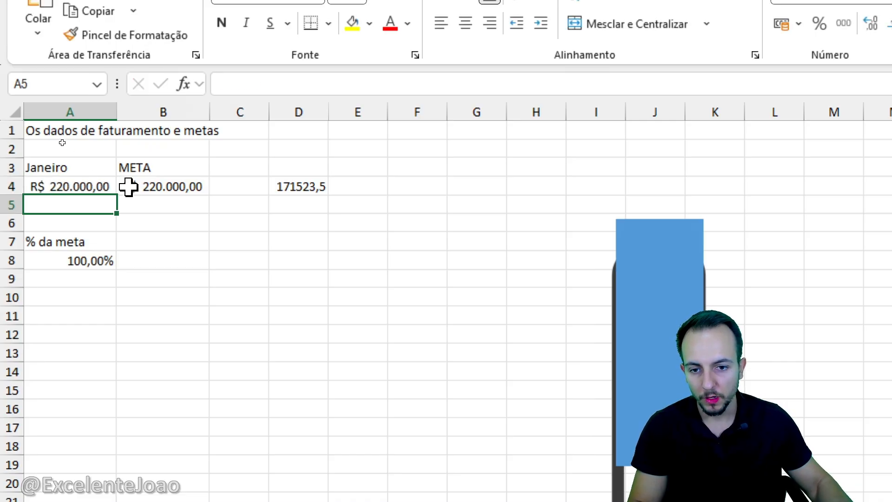
click(101, 188)
click(139, 191)
click(110, 186)
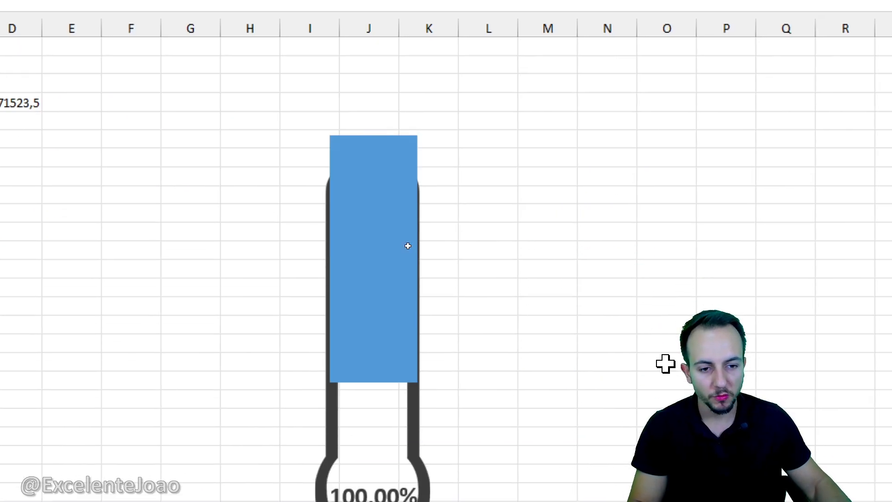
Resize the chart vertically so the full column spans from the top of the thermometer's tube down into its bulb, and deselect it
click(454, 260)
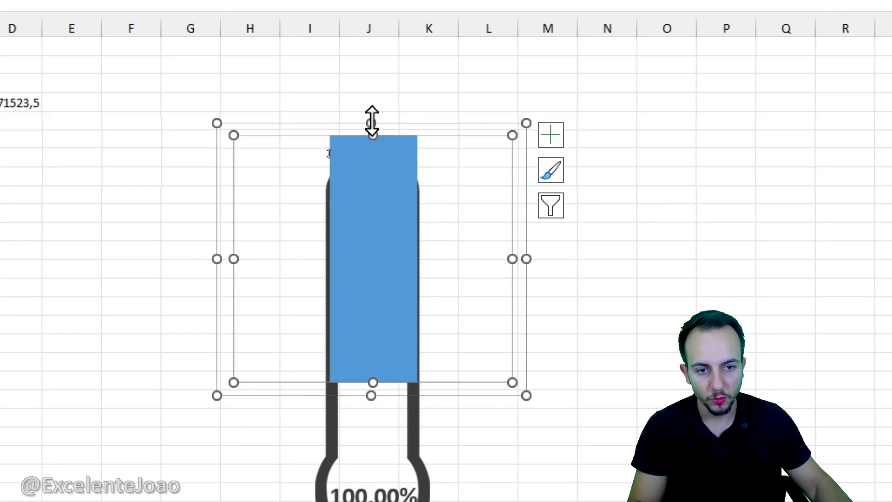
drag(372, 121, 374, 149)
scroll(375, 434, down, 3)
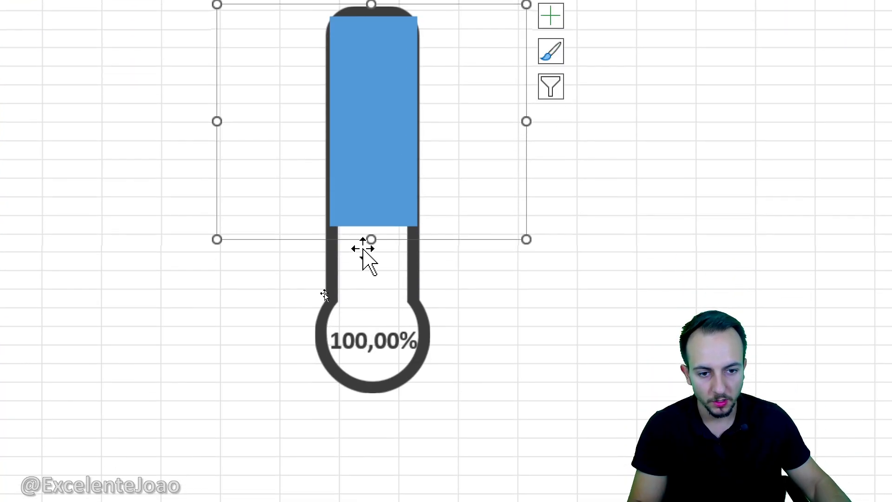
drag(370, 239, 375, 399)
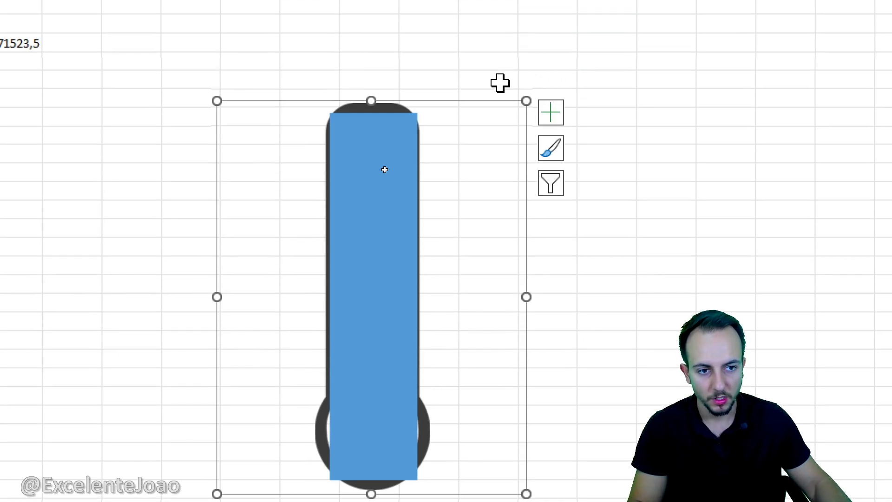
mouse_move(335, 215)
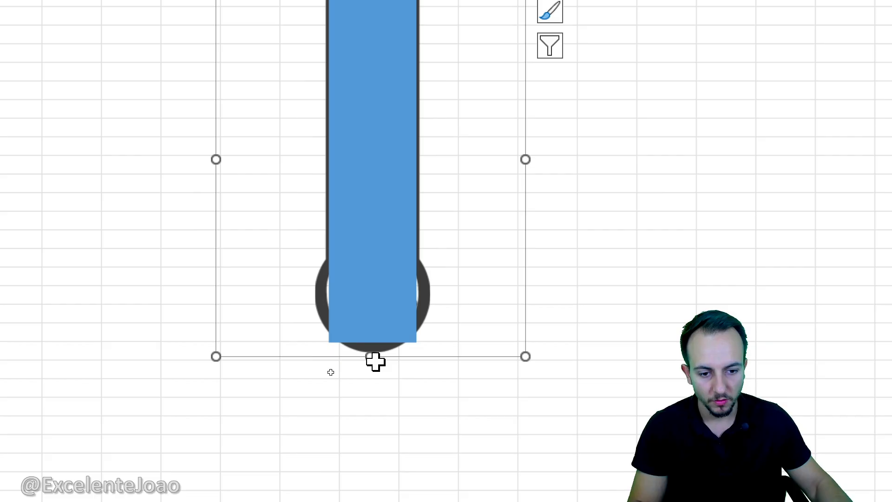
drag(372, 357, 379, 344)
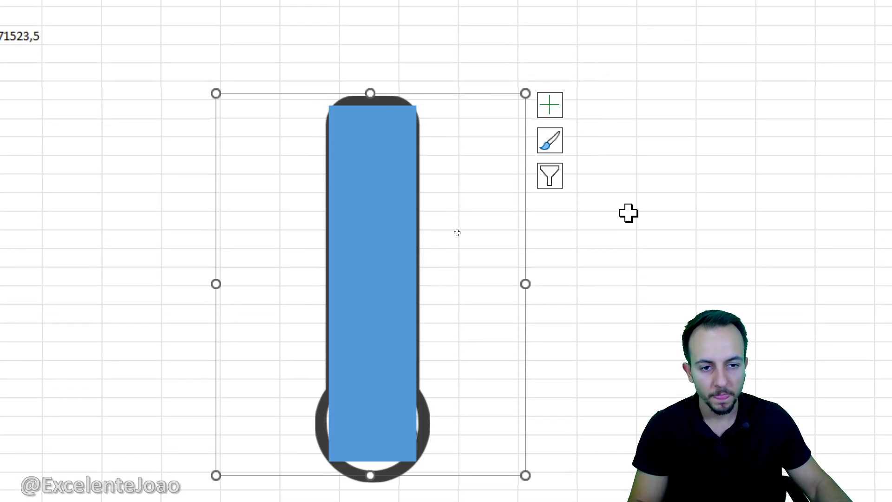
click(626, 189)
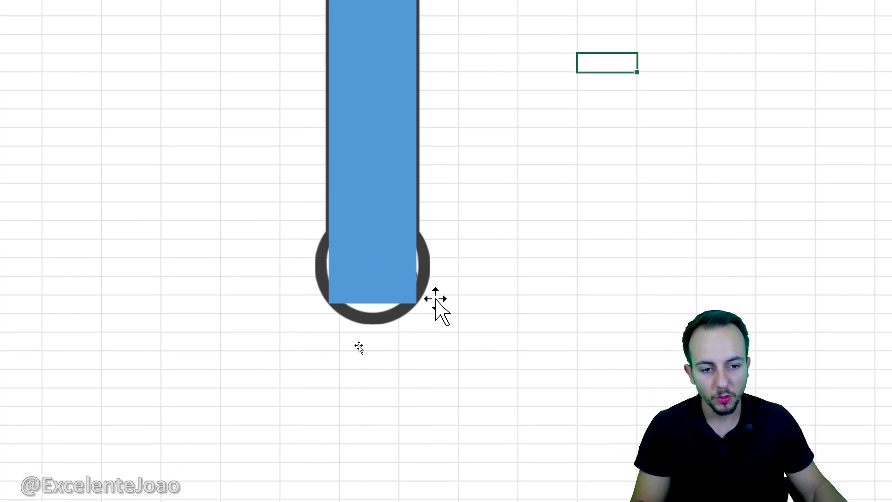
Send the chart to the back so it sits behind the thermometer picture and the percentage label
right_click(396, 175)
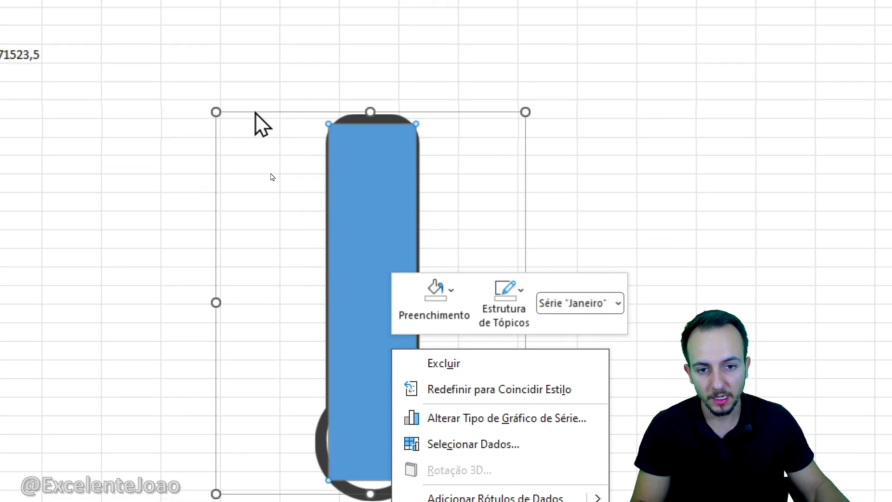
right_click(255, 112)
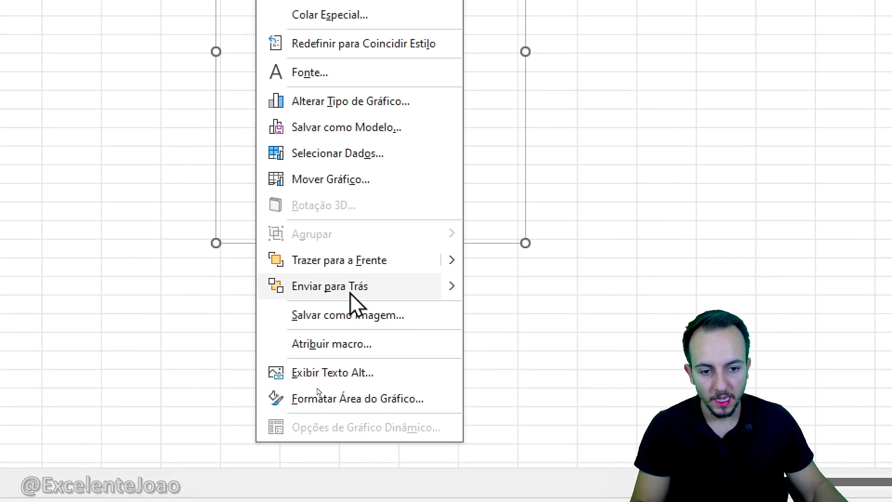
click(348, 288)
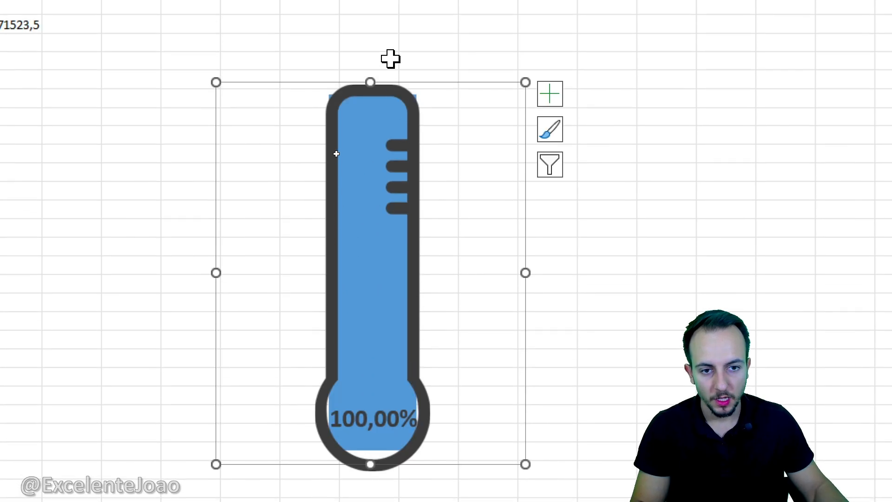
Fill the chart's Janeiro series with solid standard red, close the formatting options and deselect the chart
right_click(238, 113)
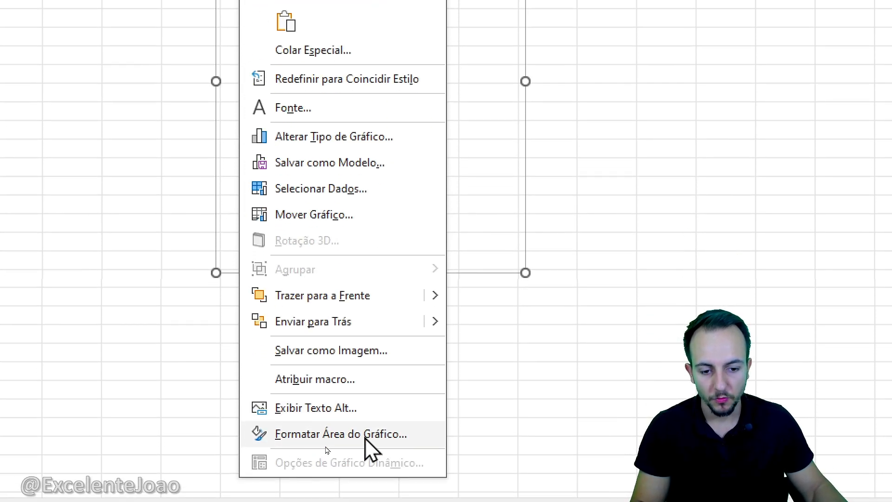
click(365, 437)
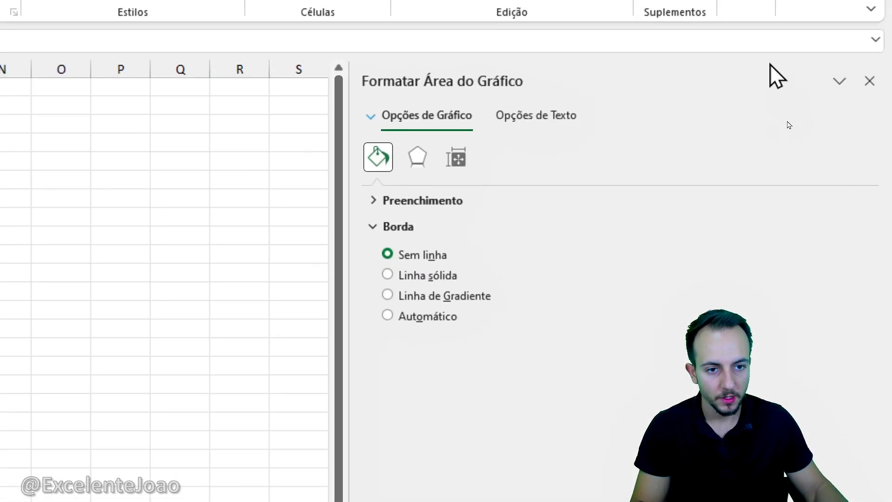
click(373, 116)
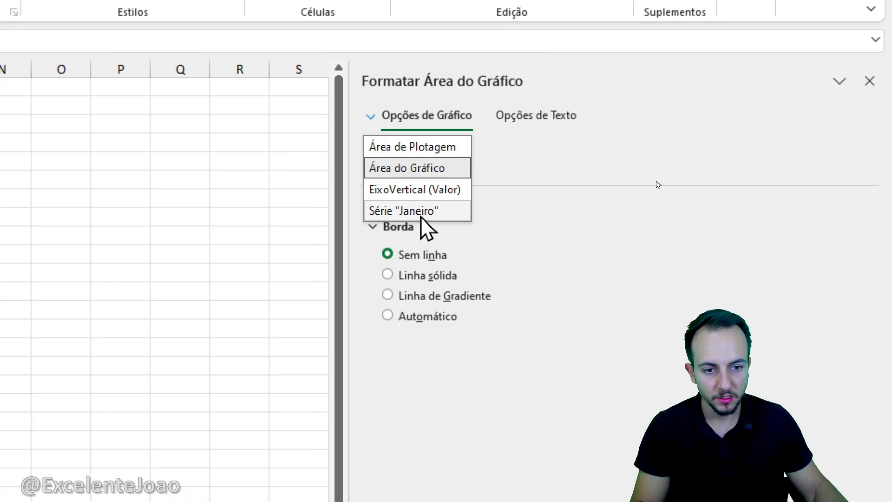
click(420, 213)
click(411, 200)
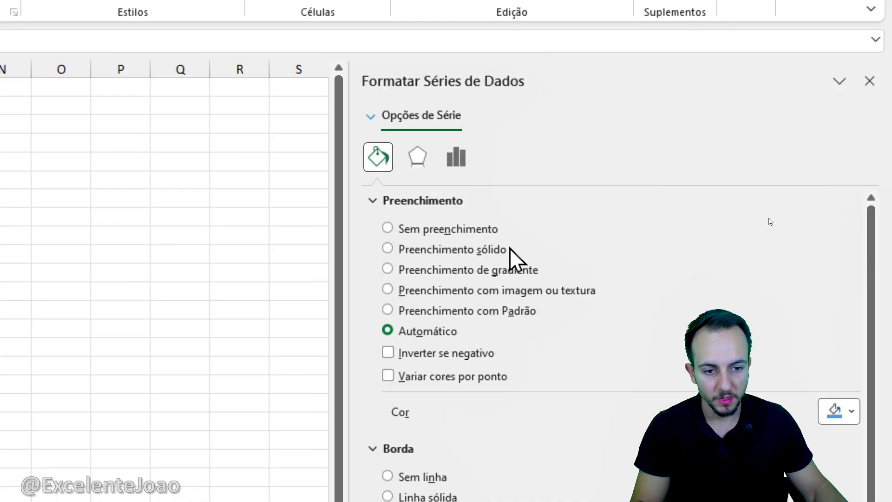
click(847, 412)
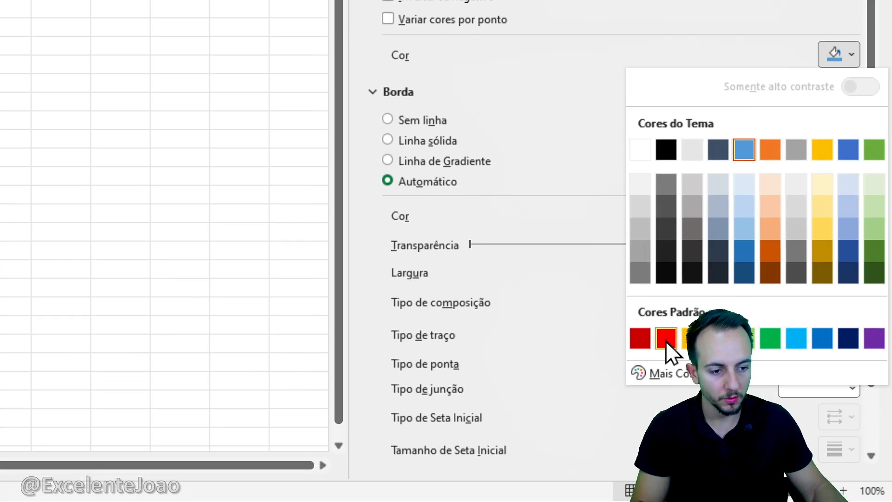
click(666, 338)
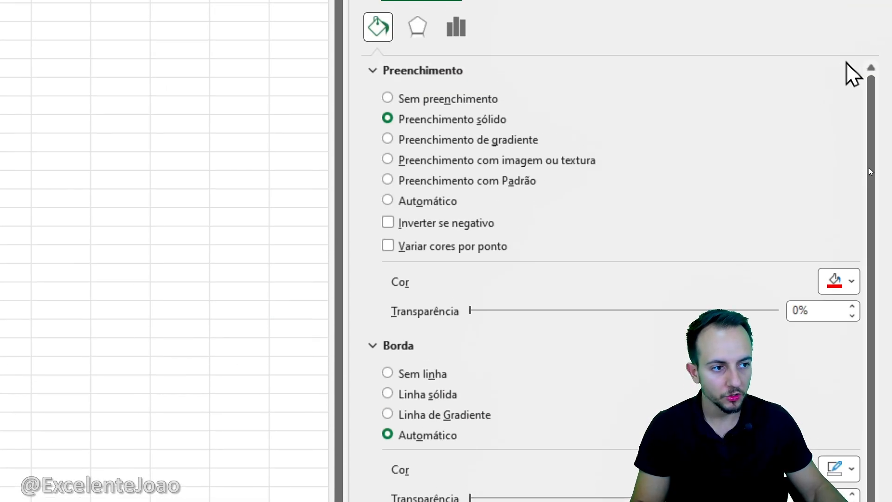
click(870, 39)
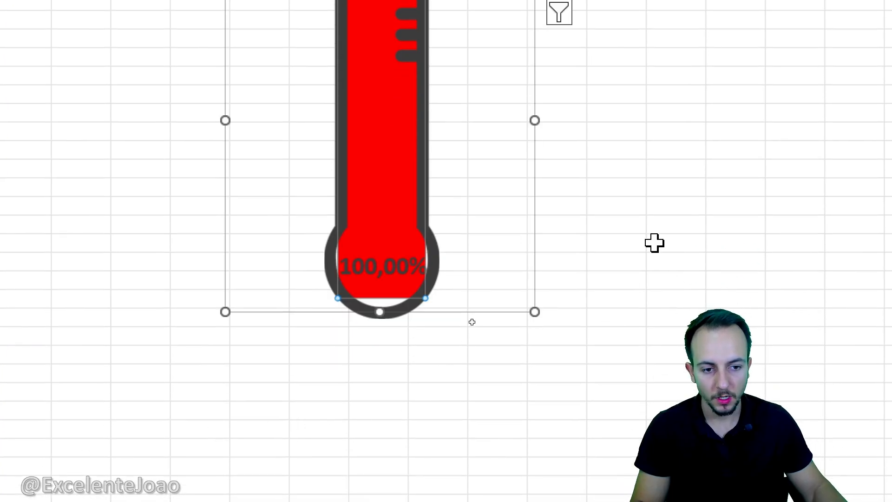
click(627, 192)
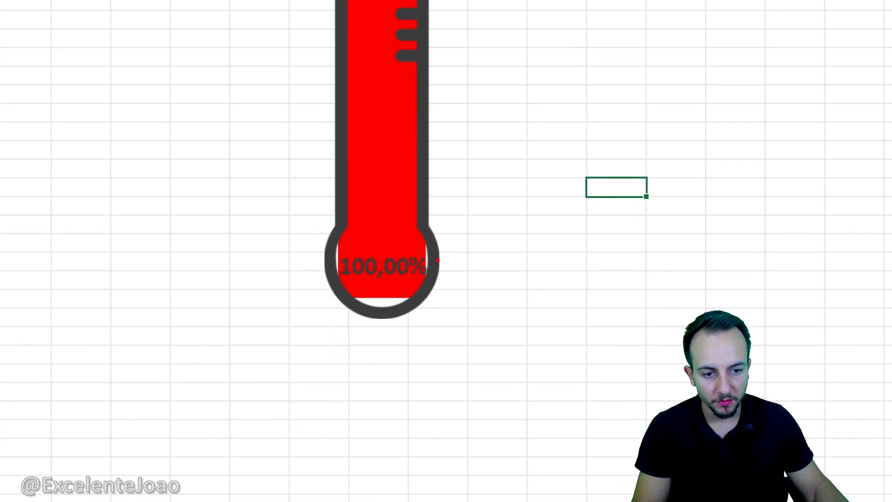
drag(435, 262, 487, 234)
drag(335, 258, 295, 238)
drag(377, 300, 364, 348)
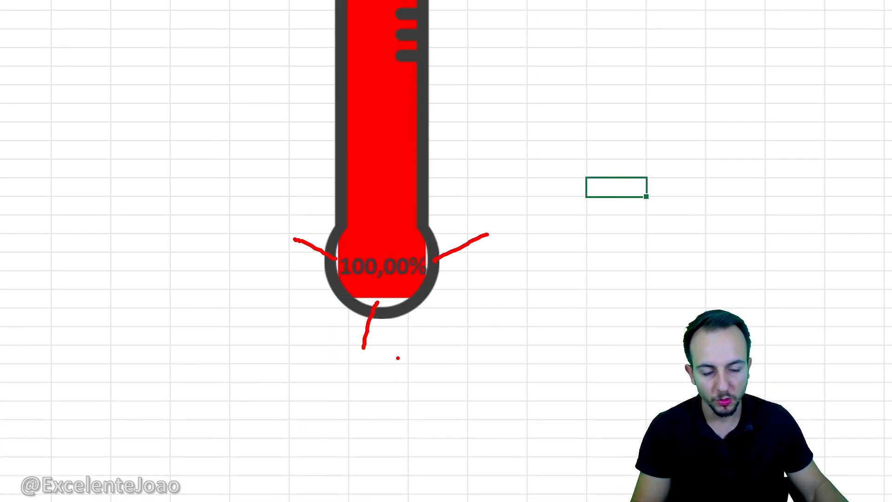
key(Escape)
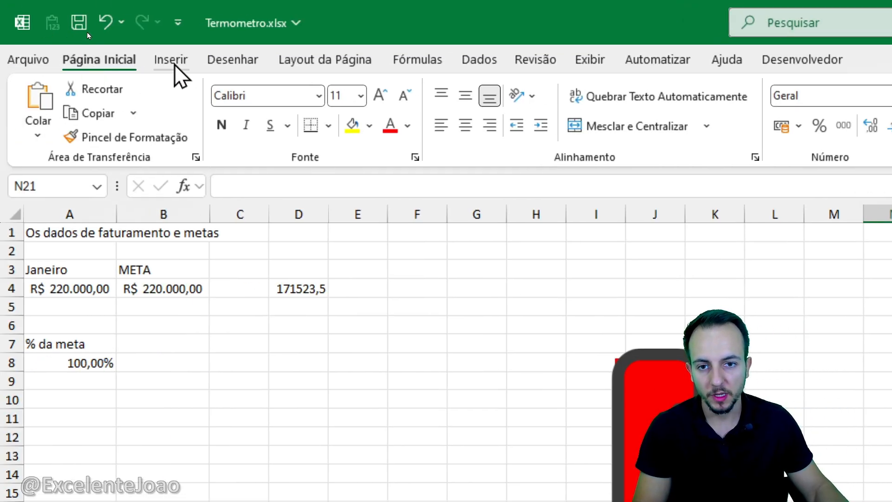
Insert an oval shape over the thermometer's bulb, then position and stretch it to cover the bulb's white gaps
click(172, 62)
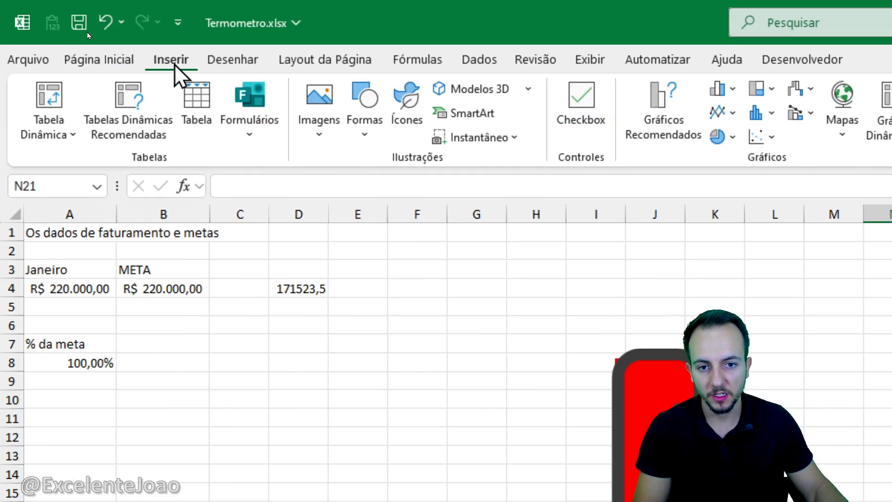
click(375, 140)
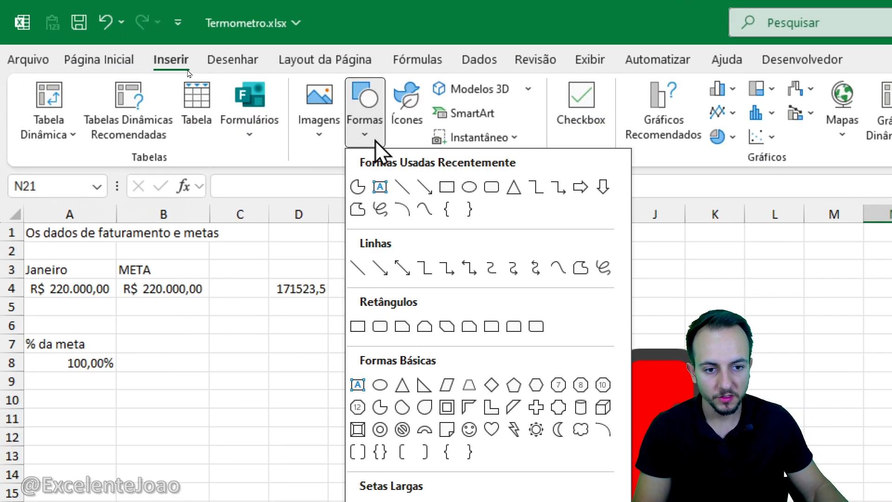
click(405, 326)
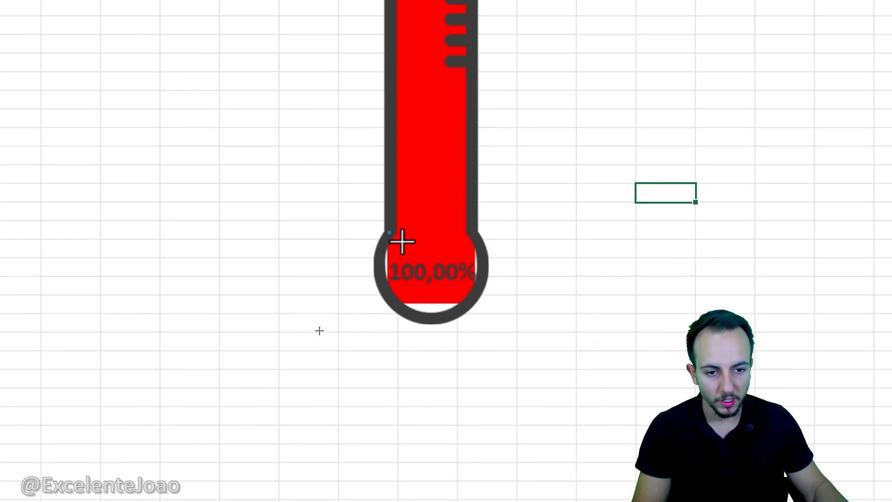
drag(402, 241, 478, 316)
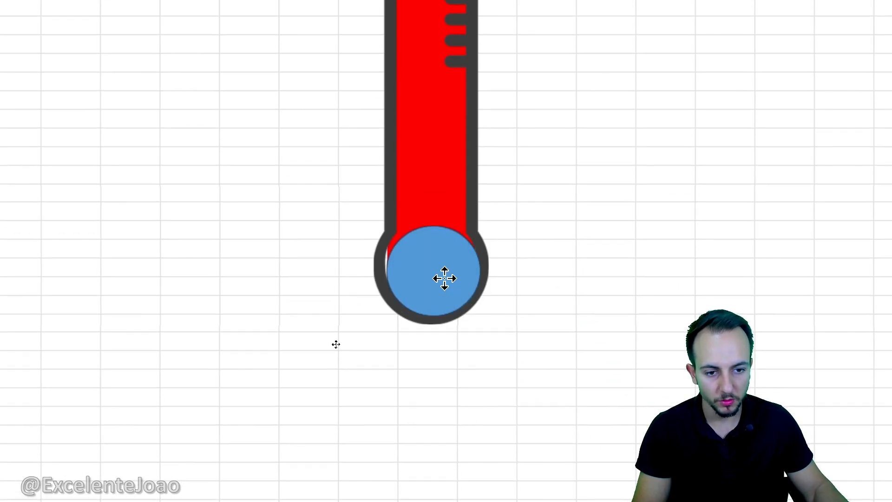
drag(444, 278, 439, 268)
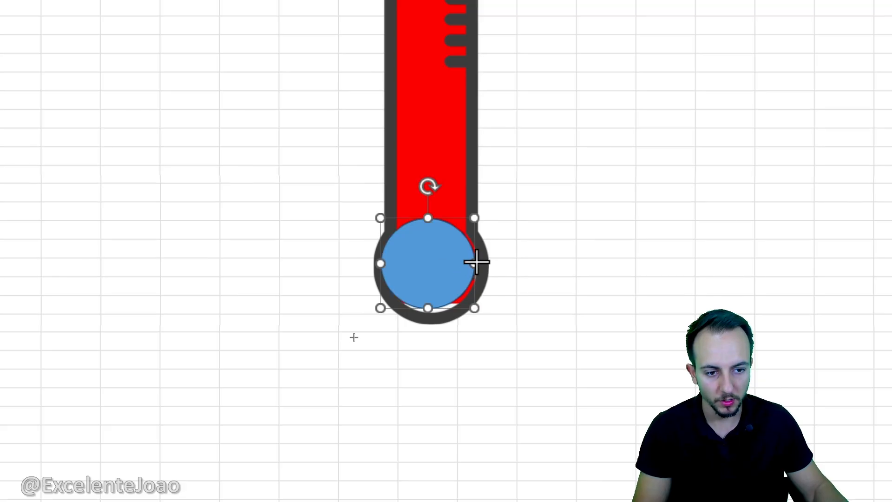
drag(427, 307, 427, 320)
Set both the outline and the fill of the oval over the bulb to standard red
click(508, 83)
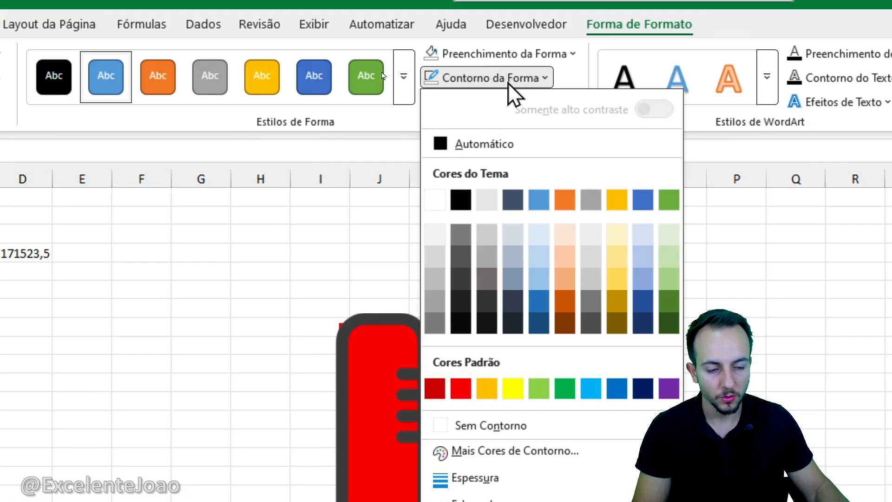
click(461, 388)
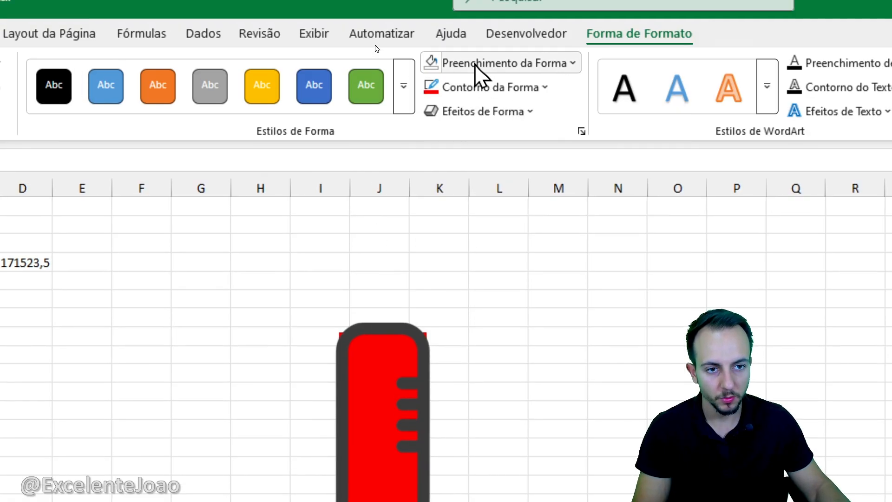
click(475, 63)
click(462, 372)
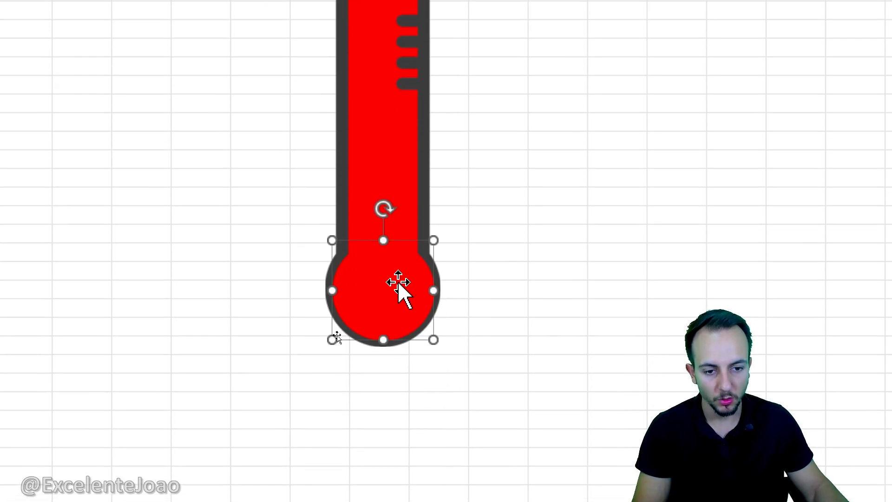
Send the red oval to the back so it sits behind the thermometer picture and percentage label, leaving nothing selected
right_click(399, 285)
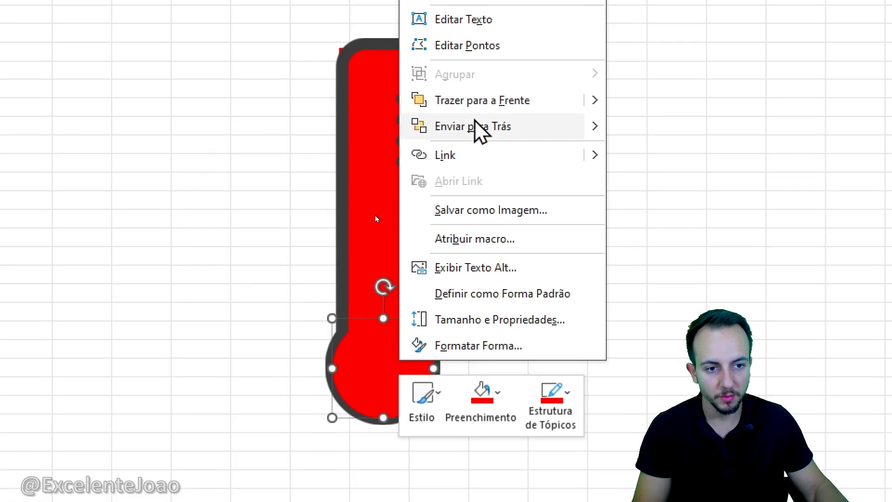
click(475, 122)
click(514, 263)
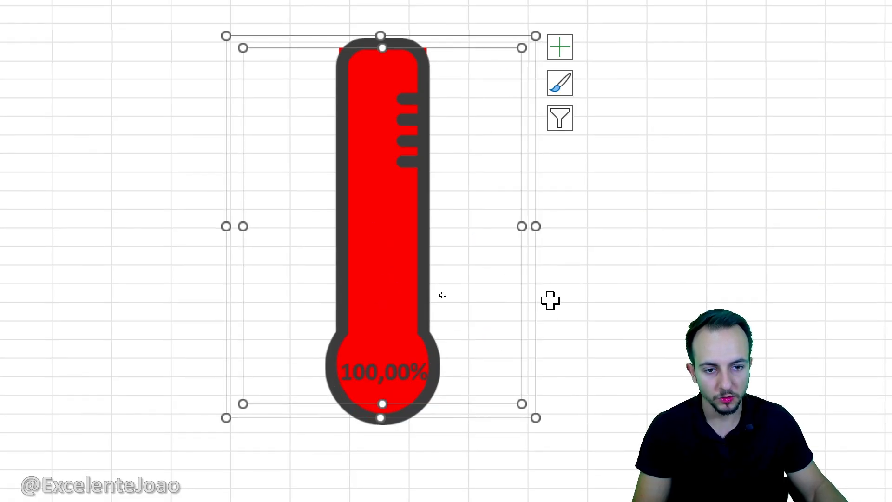
key(Escape)
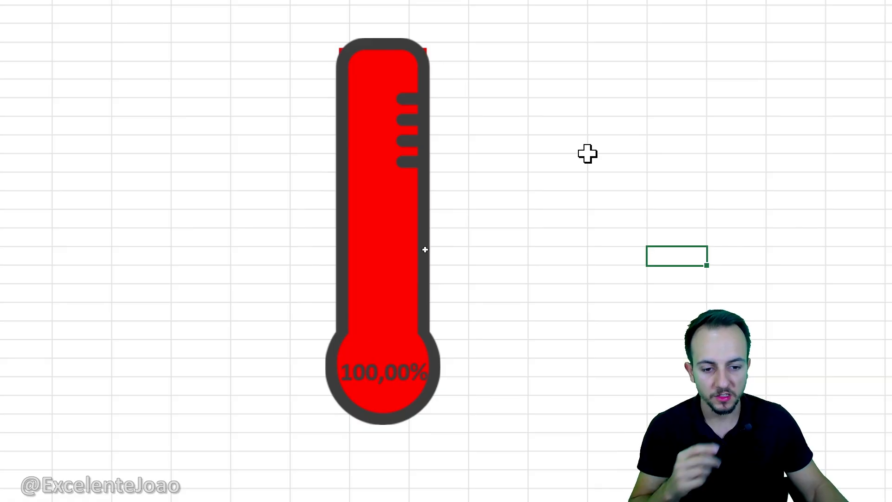
Change the font color of the percentage label in the thermometer's bulb and deselect the label
click(395, 374)
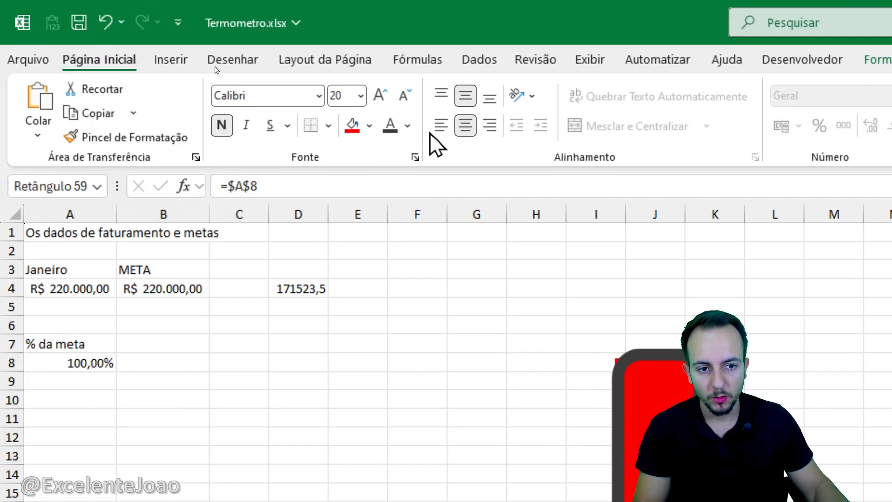
click(407, 126)
click(392, 247)
click(448, 355)
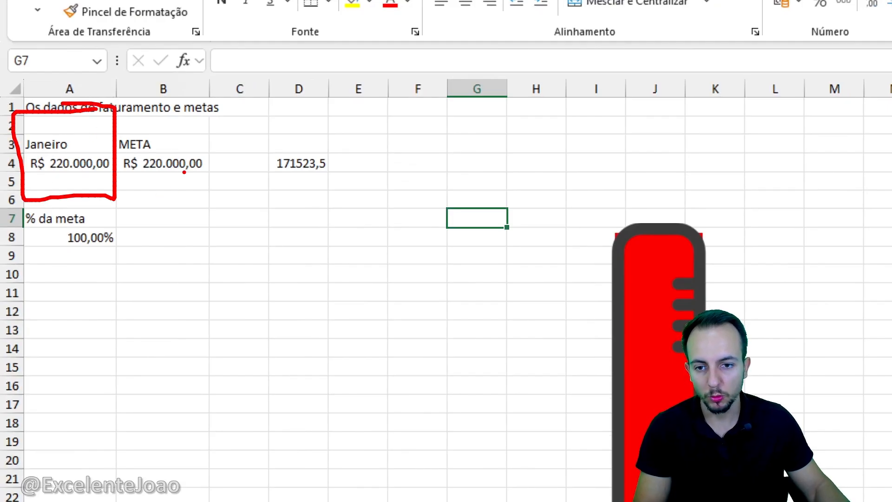
Select January's revenue in cell A4
click(72, 171)
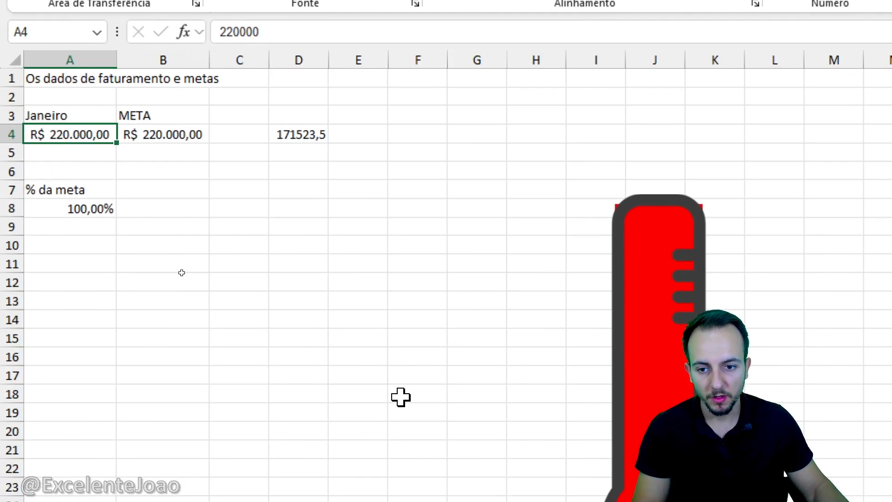